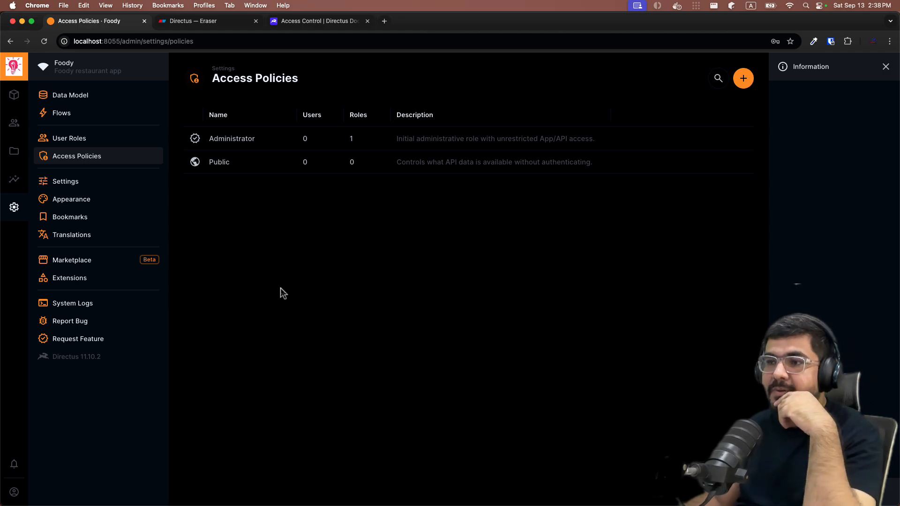
# Switch to the Eraser tab showing the Directus access-policy diagram
pyautogui.click(207, 26)
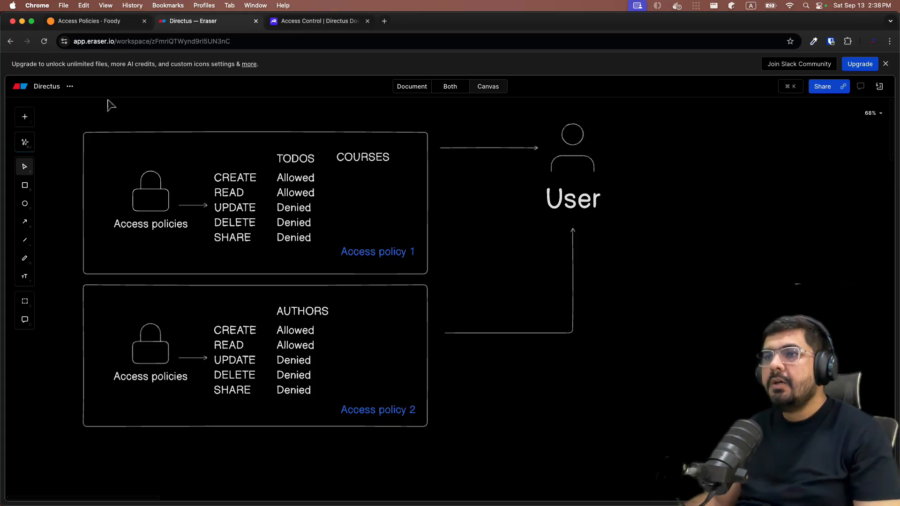
# Go back to the Directus Access Policies list with the Administrator and Public policies
pyautogui.click(100, 28)
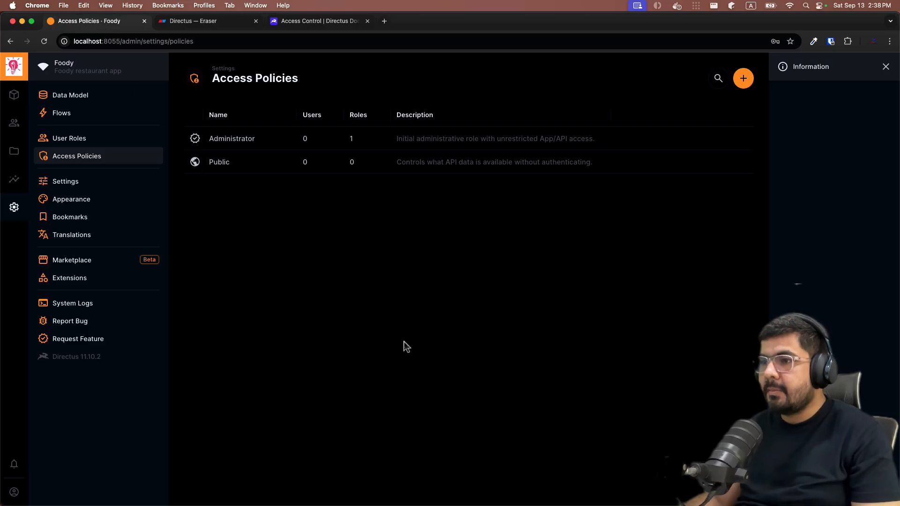
# Create and save an access policy named 'Policy for end users' with App Access ticked
pyautogui.click(743, 79)
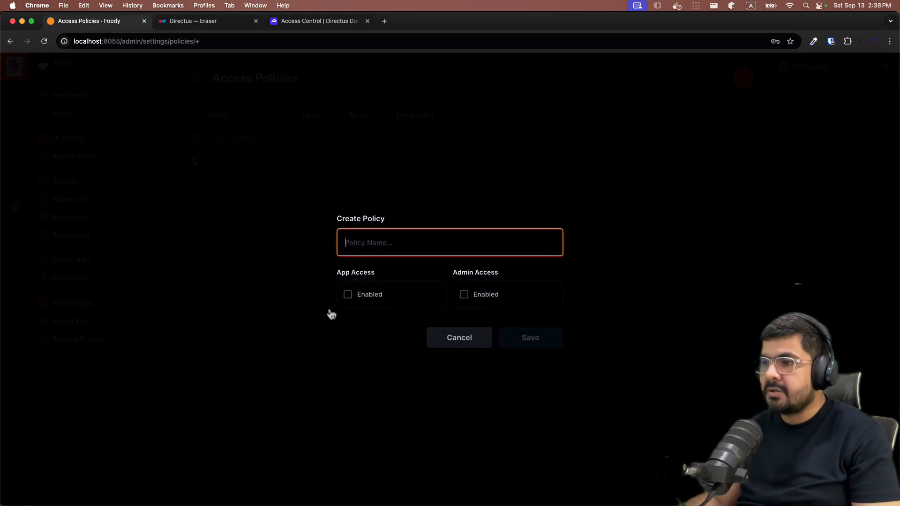
pyautogui.write('C')
pyautogui.press('BackSpace')
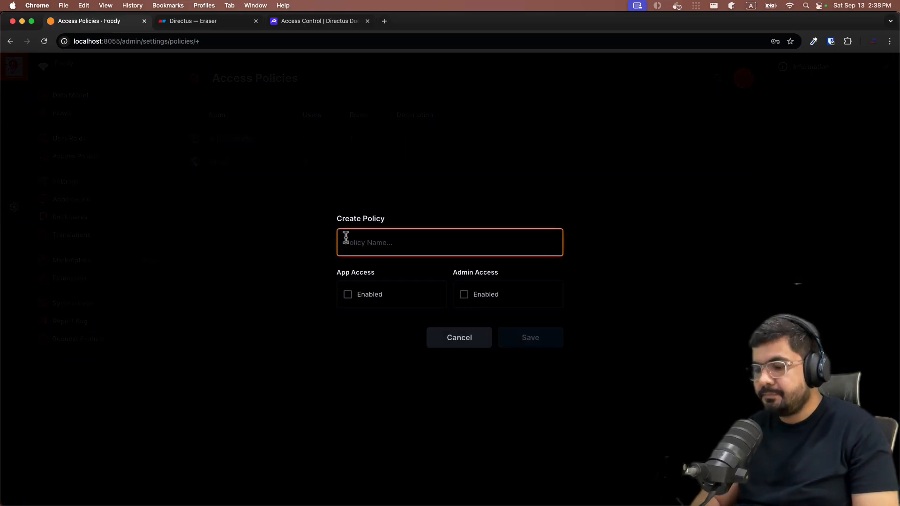
pyautogui.write('Cloic')
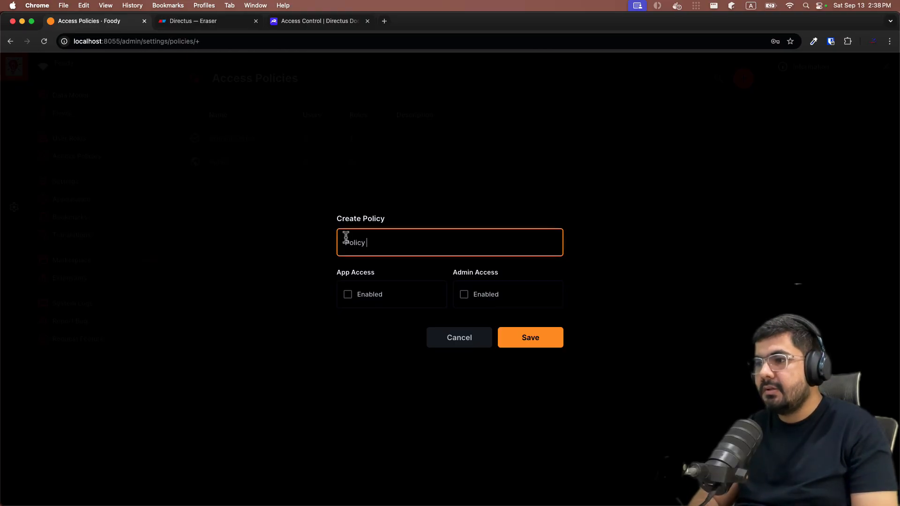
pyautogui.write('y for end users')
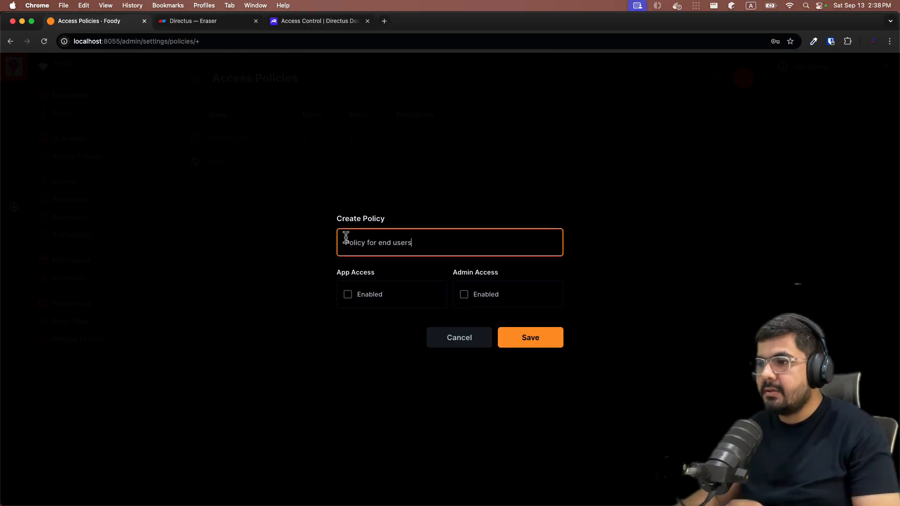
pyautogui.click(348, 295)
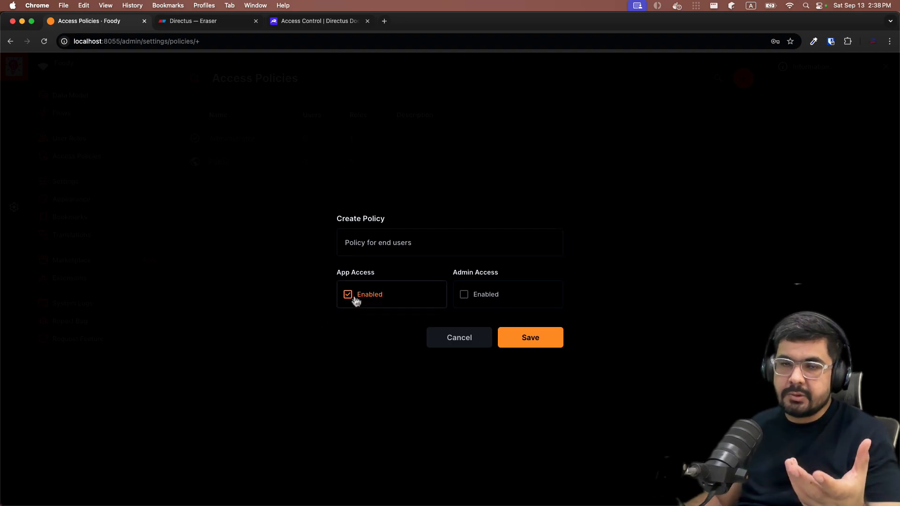
pyautogui.click(531, 344)
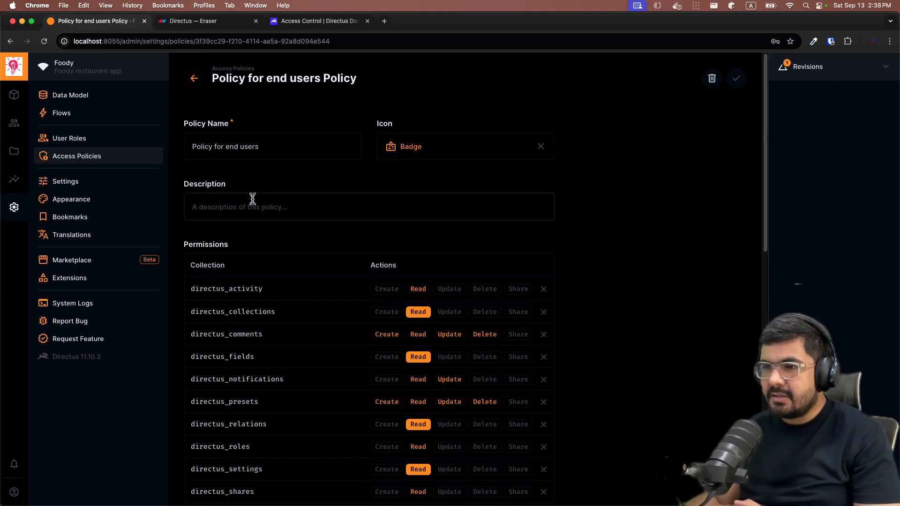
# Inspect the access options for creating comments, then dismiss them
pyautogui.scroll(-4, 372, 233)
pyautogui.scroll(1, 602, 239)
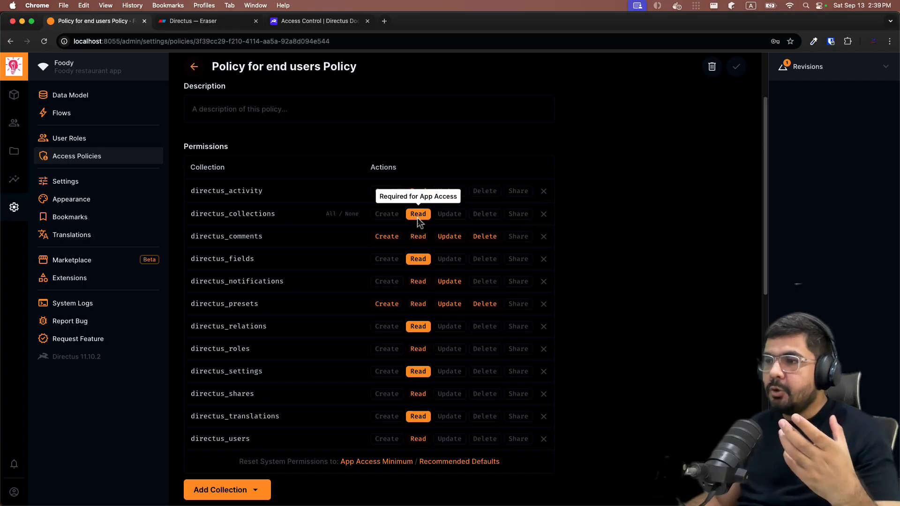
pyautogui.click(388, 238)
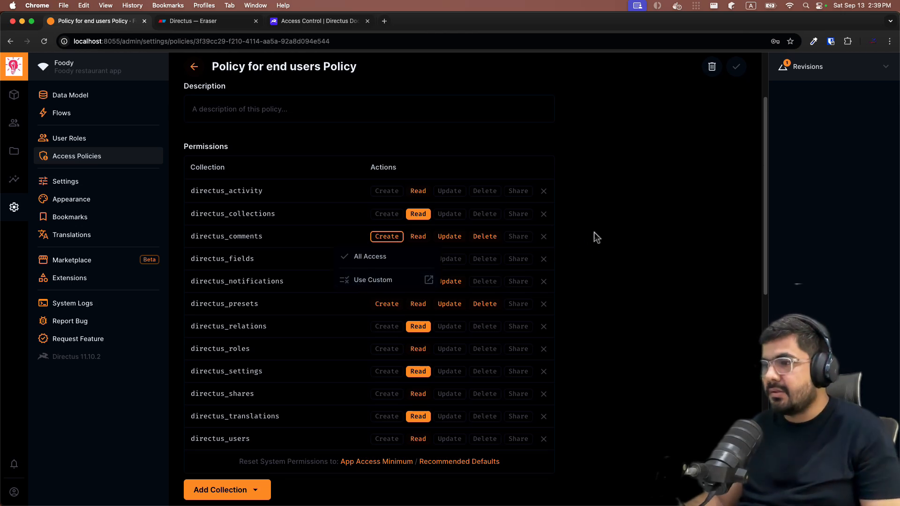
pyautogui.click(608, 237)
# Add the todos collection to the policy with All Access for Read
pyautogui.scroll(-1, 515, 304)
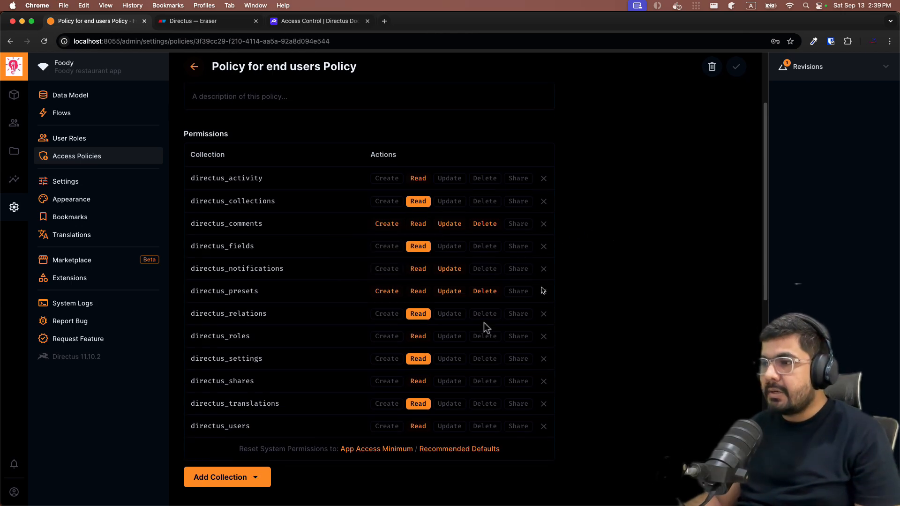
pyautogui.click(256, 475)
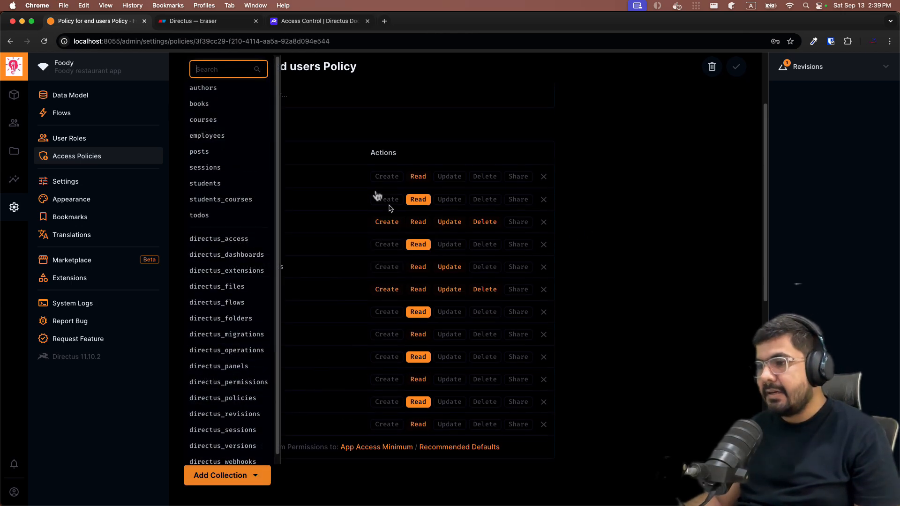
pyautogui.click(199, 216)
pyautogui.scroll(3, 486, 236)
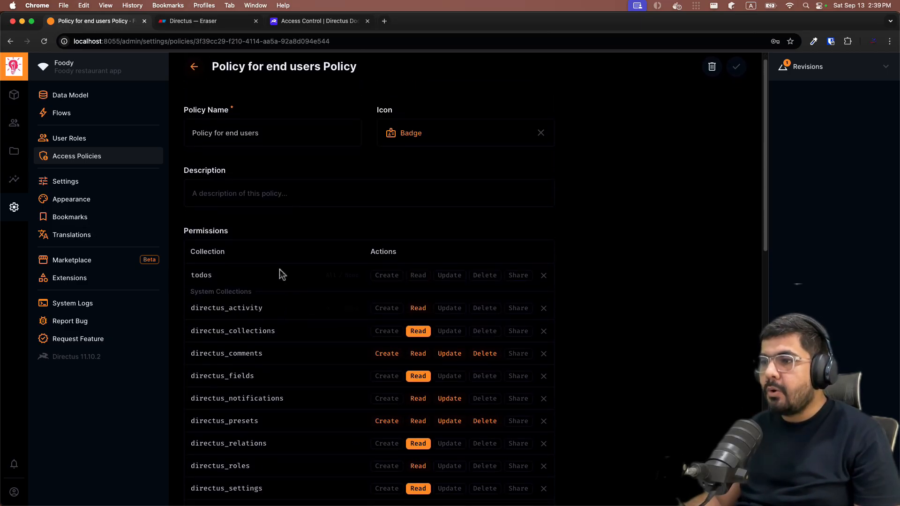
pyautogui.click(418, 275)
pyautogui.click(401, 293)
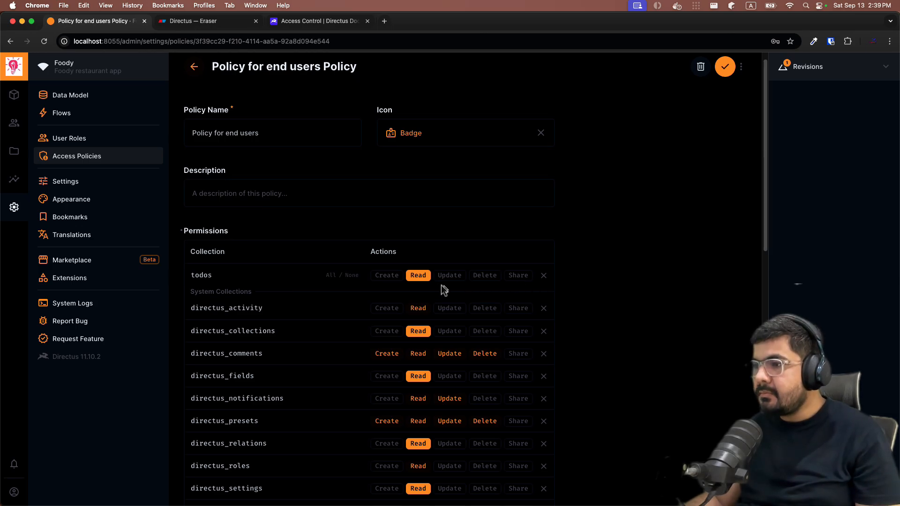
# Make todos Read custom, excluding Description, Image and Status fields, and save the policy
pyautogui.click(415, 276)
pyautogui.click(388, 336)
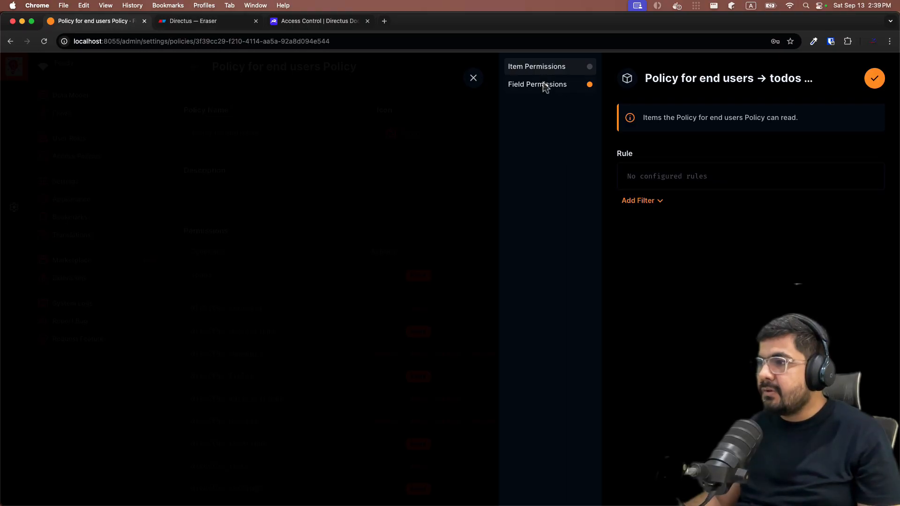
pyautogui.click(542, 84)
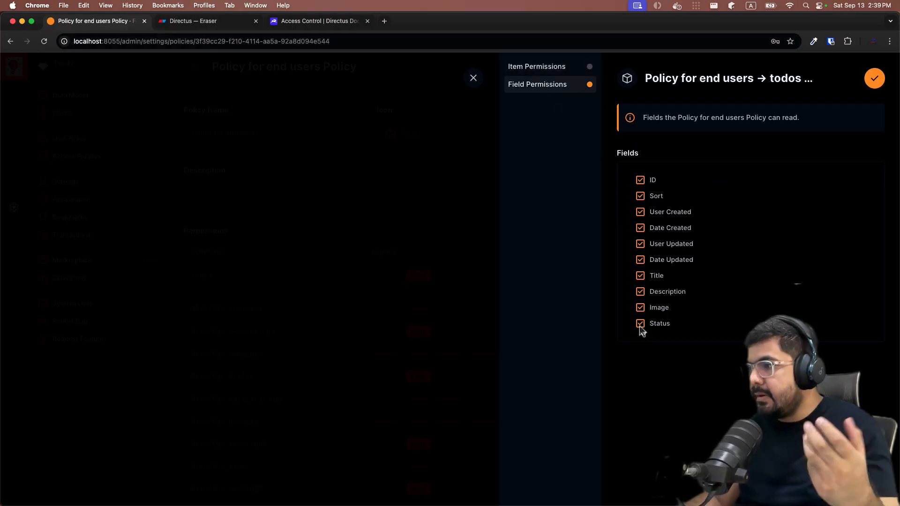
pyautogui.click(640, 291)
pyautogui.click(639, 307)
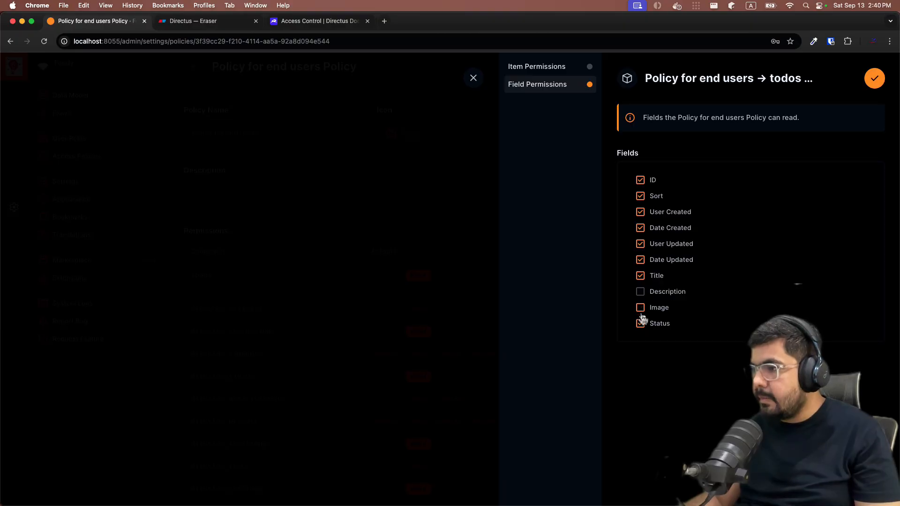
pyautogui.click(640, 323)
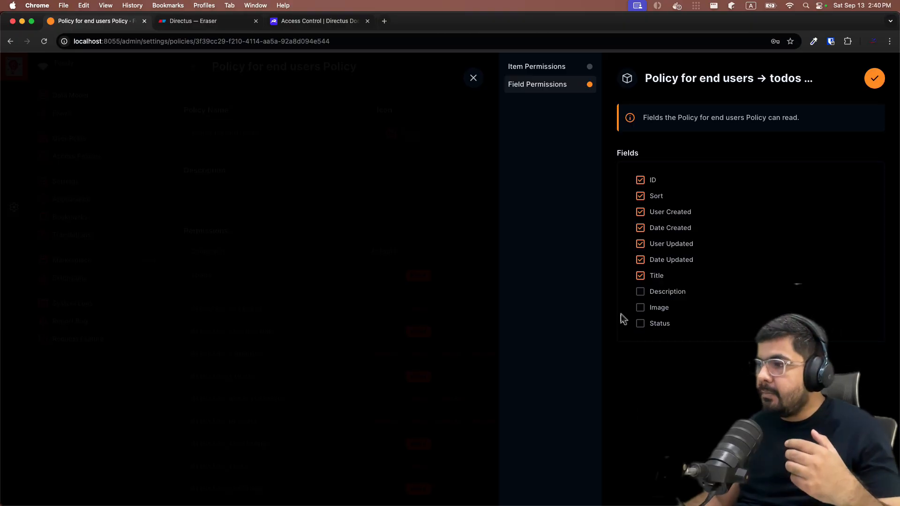
pyautogui.click(640, 307)
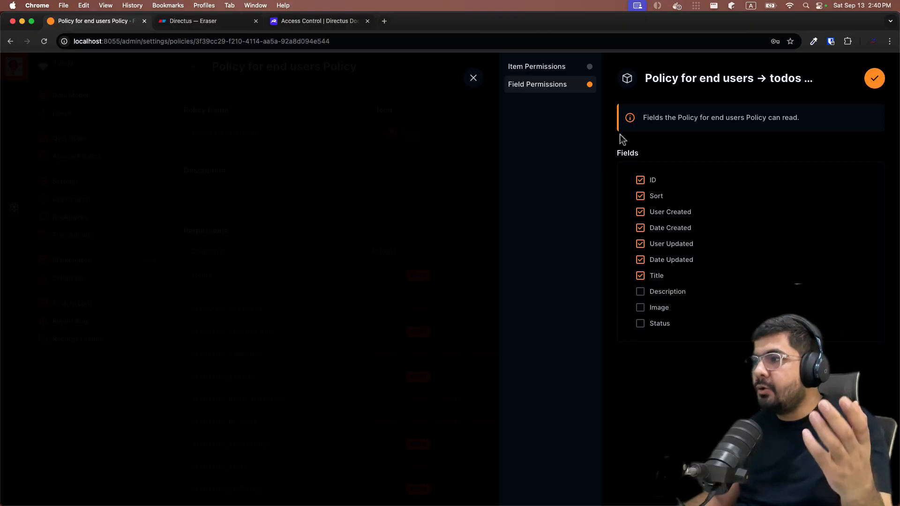
pyautogui.click(874, 81)
pyautogui.click(721, 71)
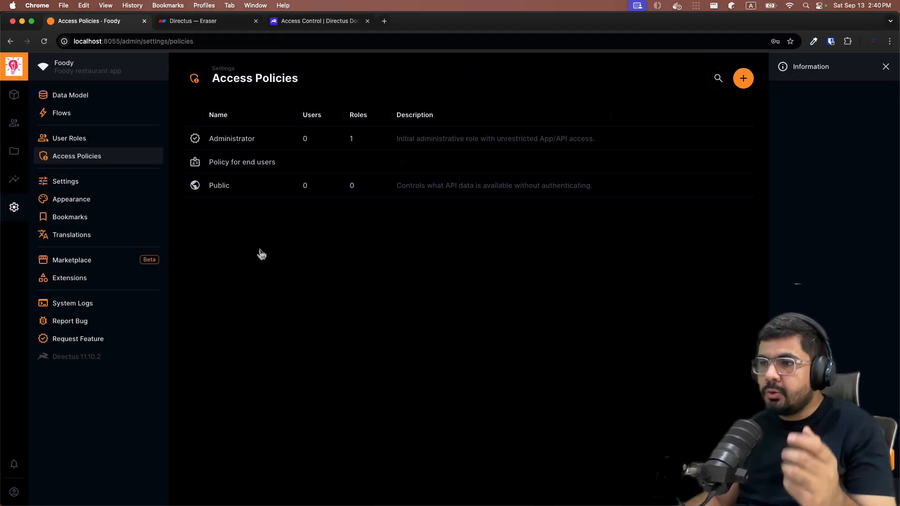
# Attach the existing 'Policy for end users' to the third user in the User Directory and save
pyautogui.click(14, 123)
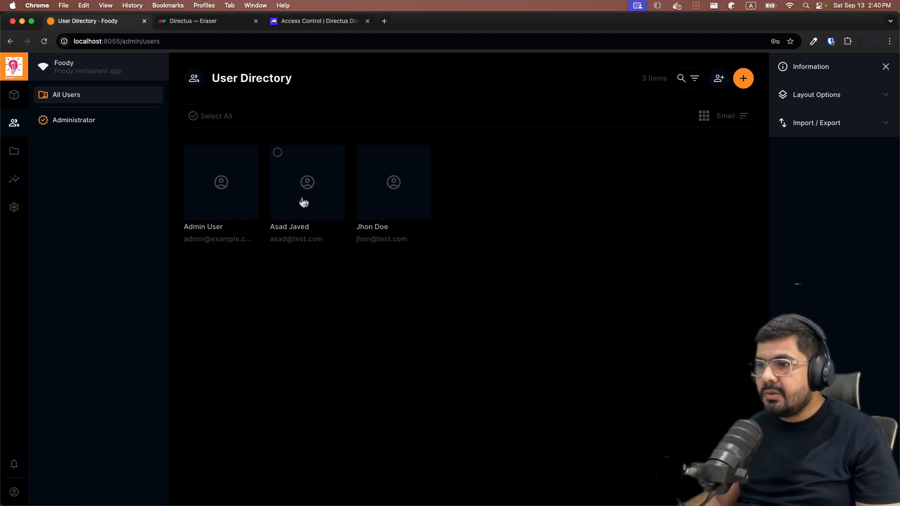
pyautogui.click(394, 215)
pyautogui.scroll(-15, 273, 209)
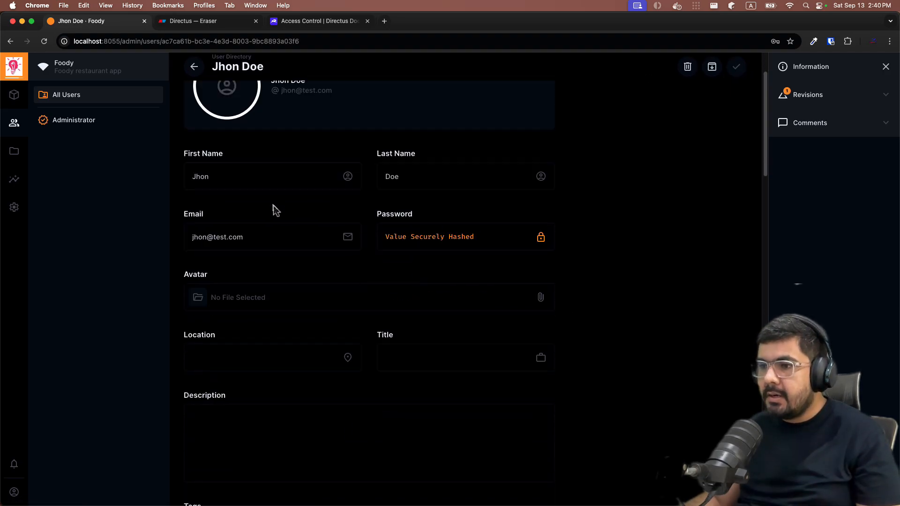
pyautogui.scroll(-10, 305, 222)
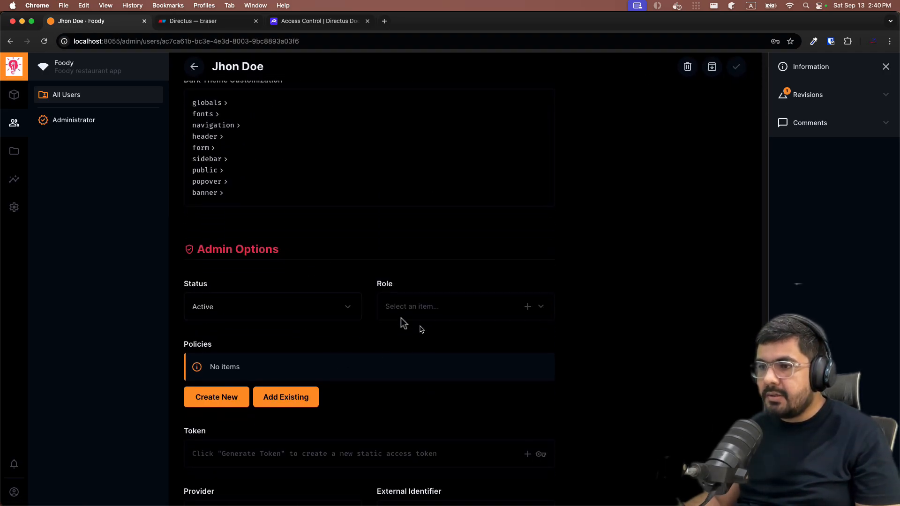
pyautogui.click(281, 325)
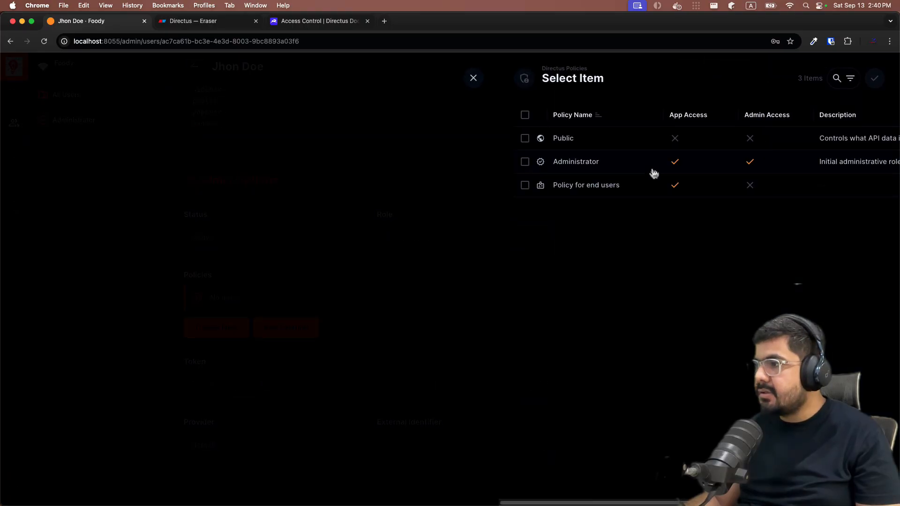
pyautogui.click(544, 191)
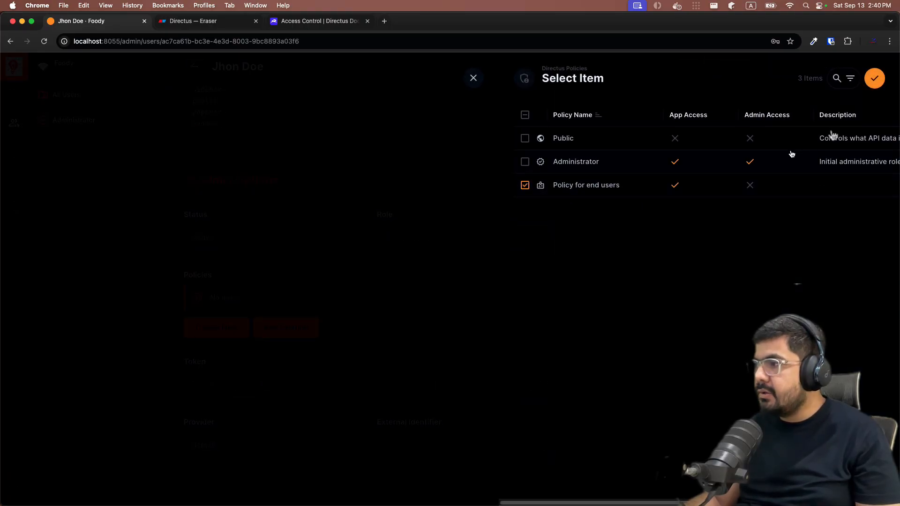
pyautogui.click(874, 78)
pyautogui.click(725, 67)
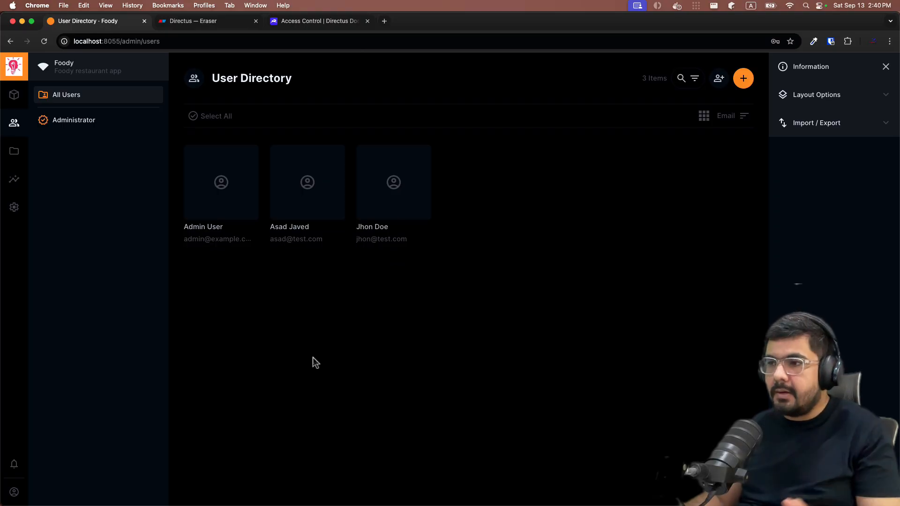
# Sign out of the admin account and sign in as the end-user test account
pyautogui.moveTo(14, 491)
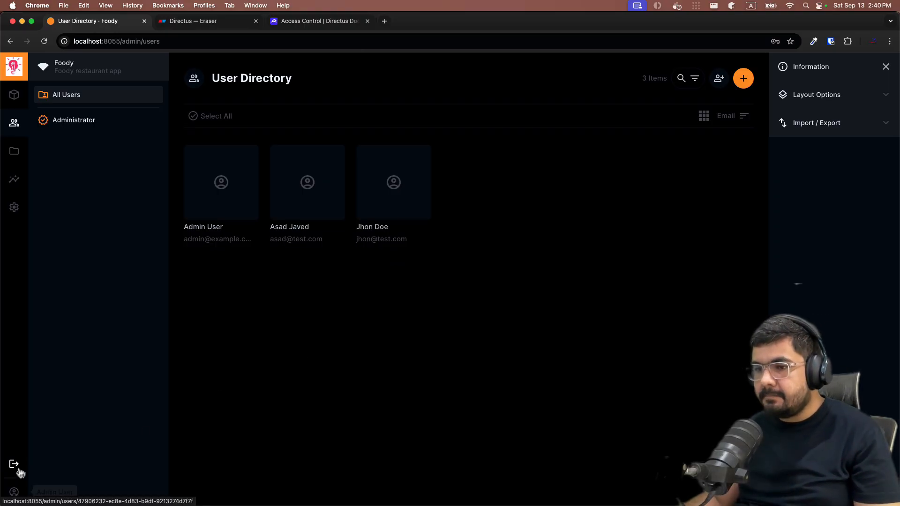
pyautogui.click(18, 469)
pyautogui.click(539, 294)
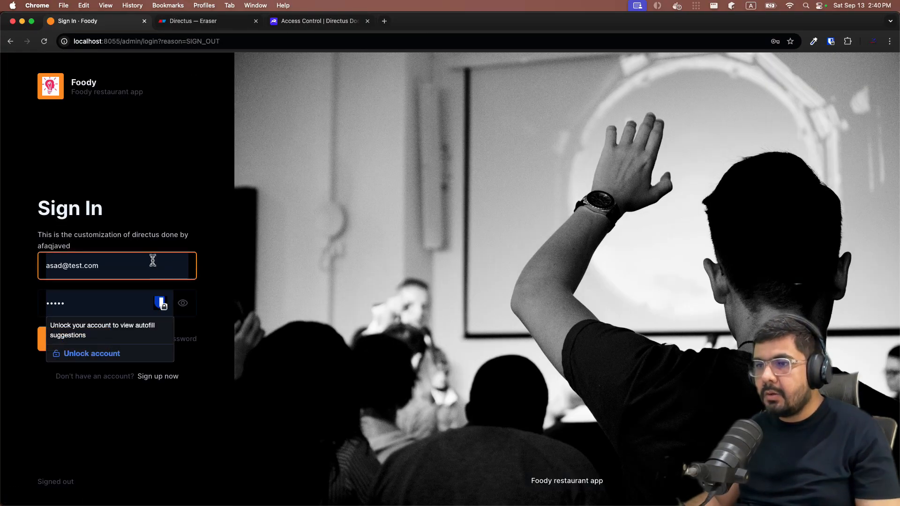
pyautogui.press('super+a')
pyautogui.write('jhone')
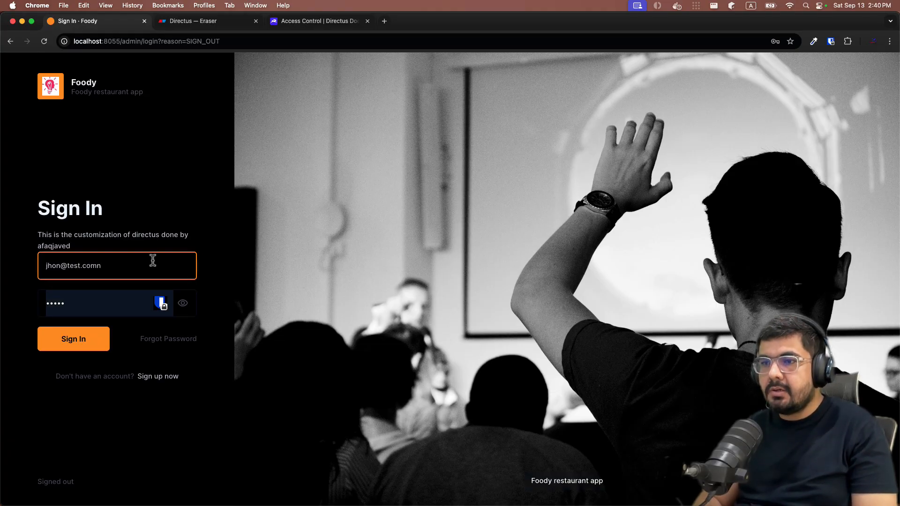
pyautogui.press('Tab')
pyautogui.click(163, 261)
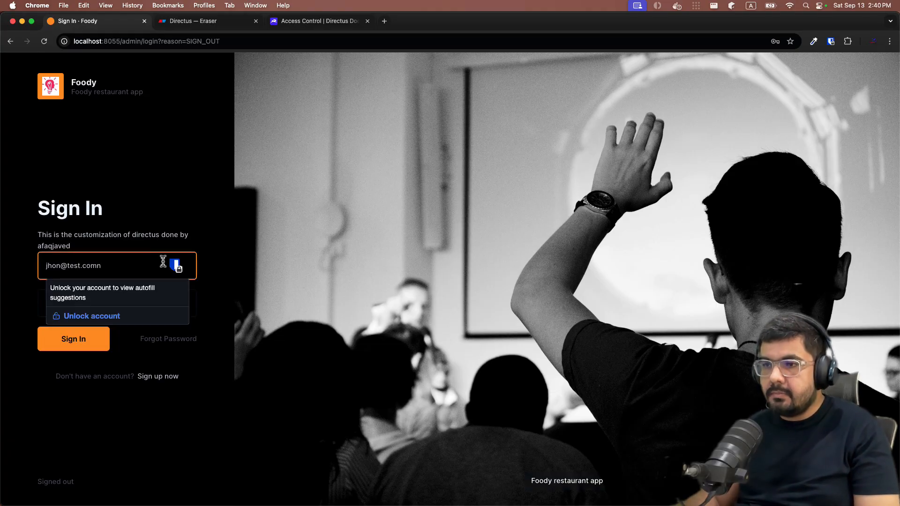
pyautogui.press('BackSpace')
pyautogui.press('Tab')
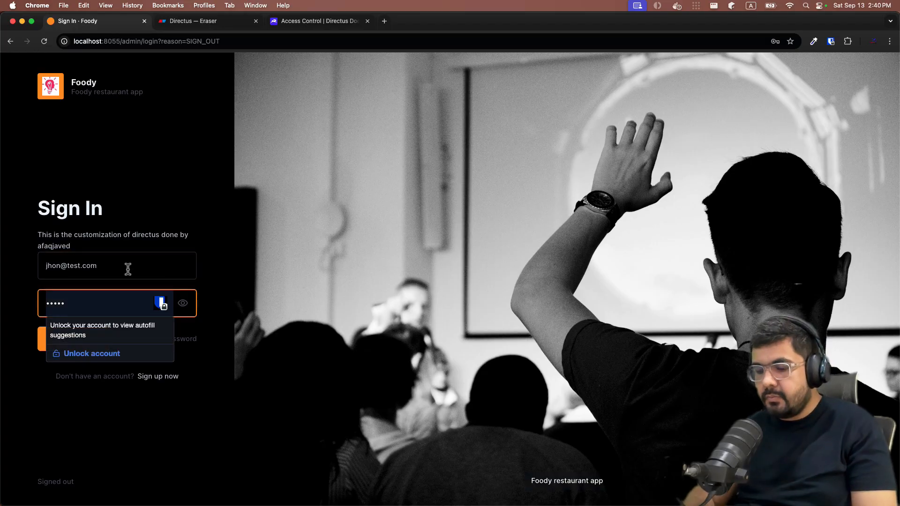
pyautogui.press('Return')
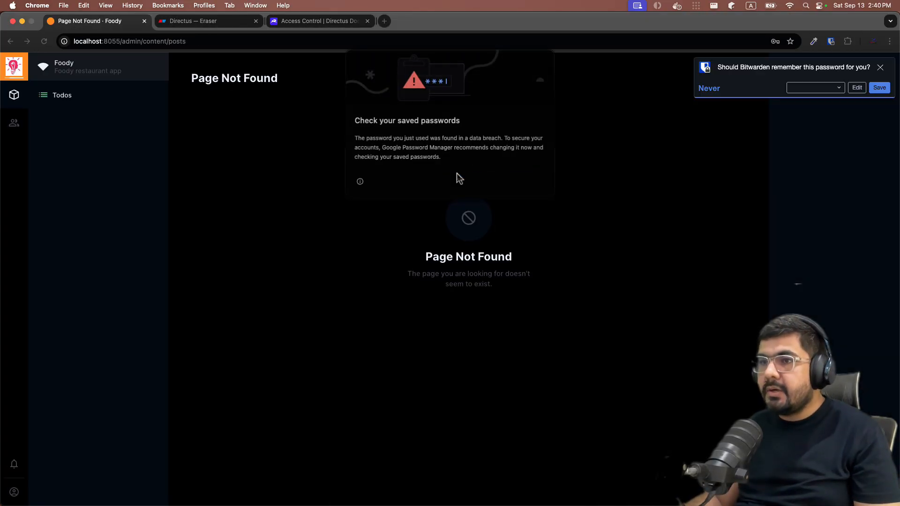
# Close the password warnings, open Todos, and check which fields are available as columns
pyautogui.click(457, 179)
pyautogui.click(71, 95)
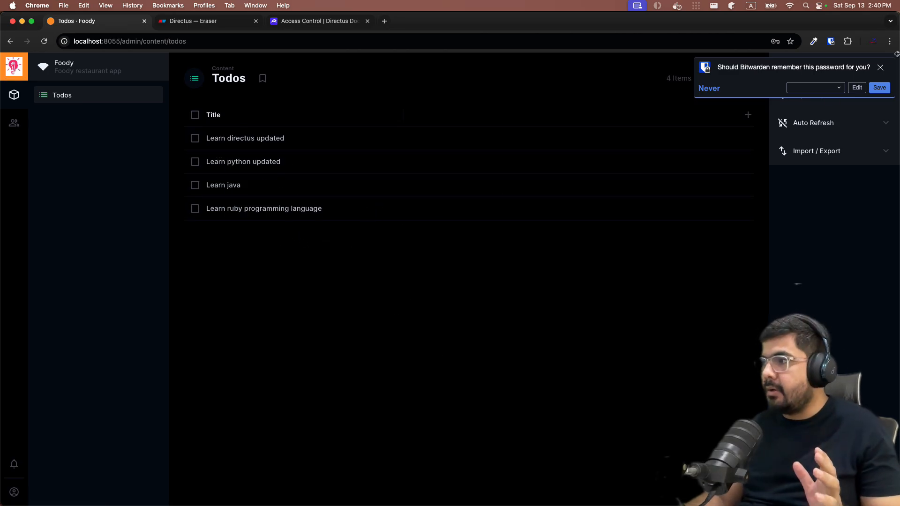
pyautogui.click(880, 67)
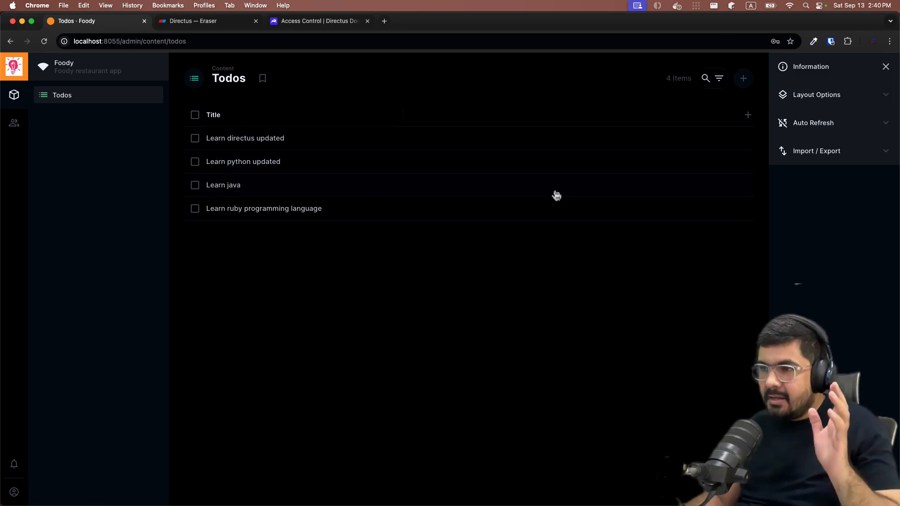
pyautogui.click(747, 116)
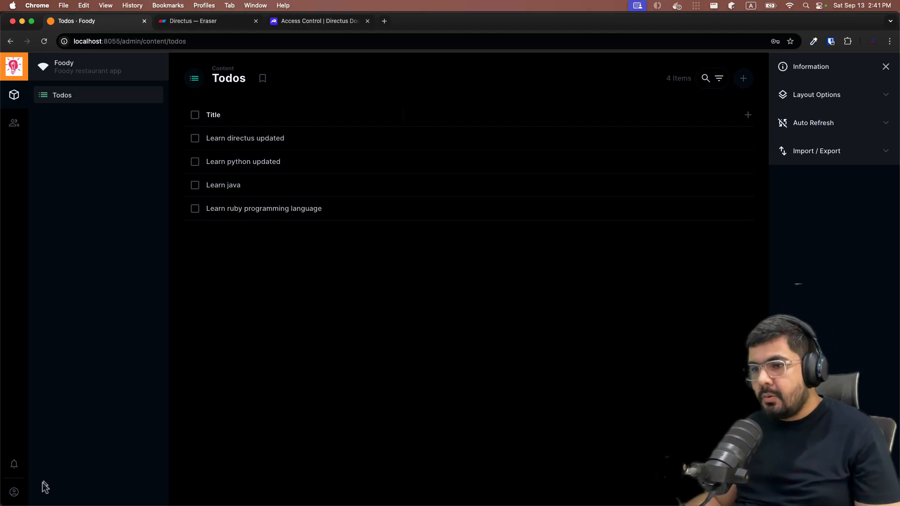
# Sign out and sign back in as the administrator, dismissing the password prompts
pyautogui.click(12, 492)
pyautogui.click(14, 464)
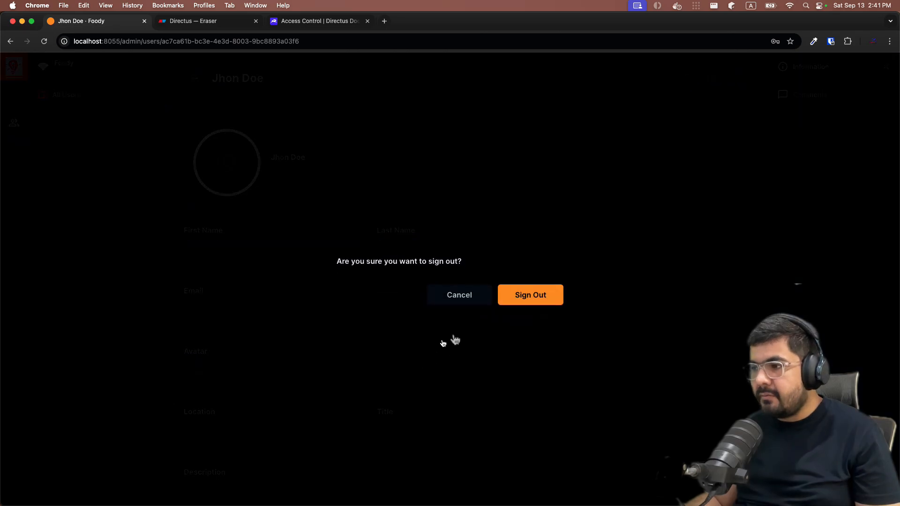
pyautogui.click(506, 296)
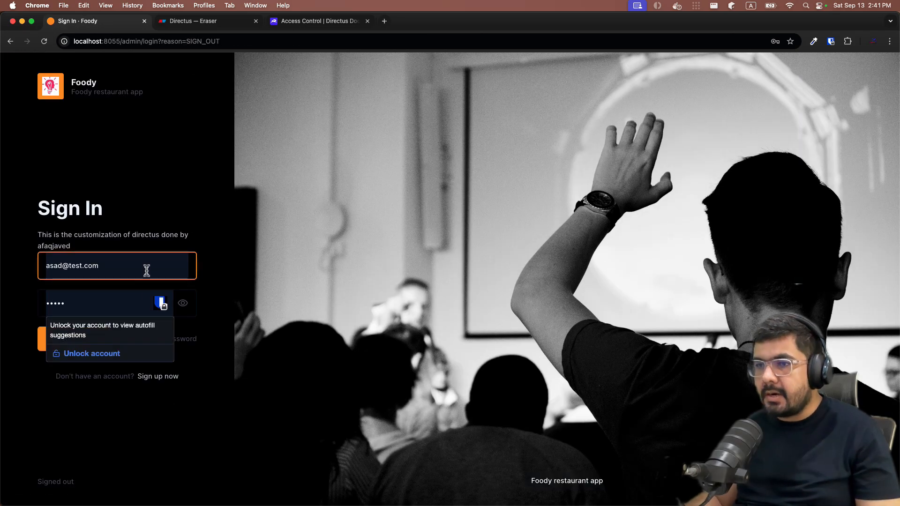
pyautogui.press('super+a')
pyautogui.write('admin@exa')
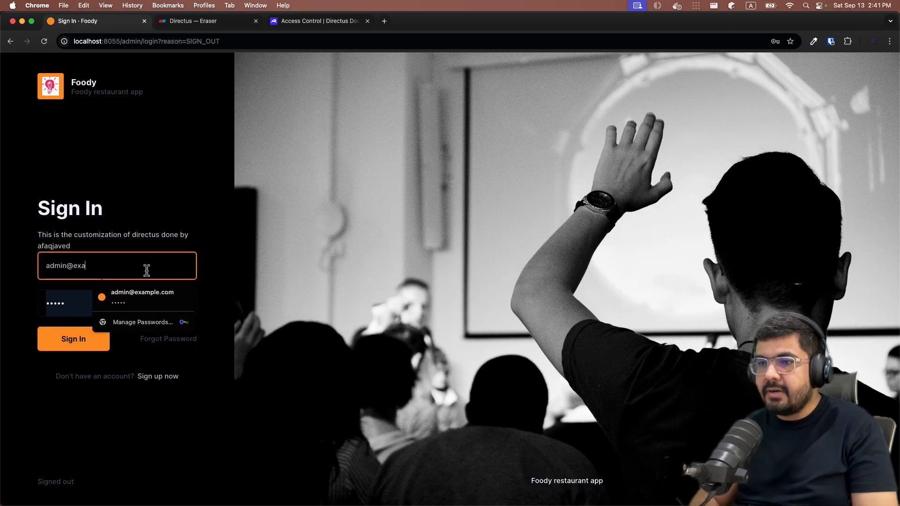
pyautogui.write('mple.com')
pyautogui.click(159, 302)
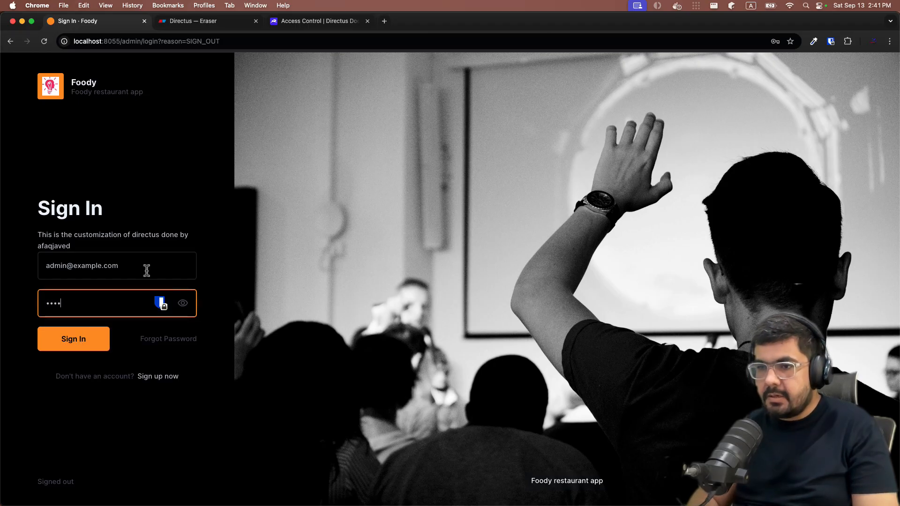
pyautogui.click(73, 344)
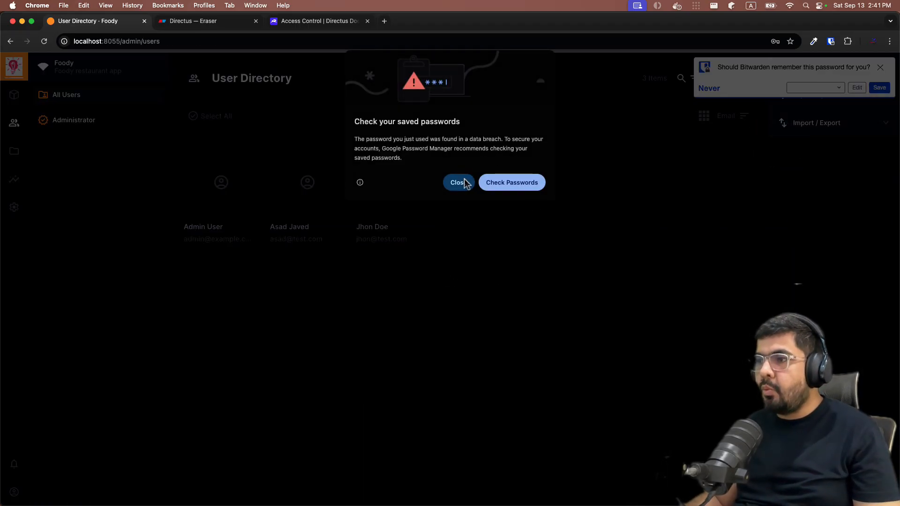
pyautogui.click(461, 182)
pyautogui.click(879, 67)
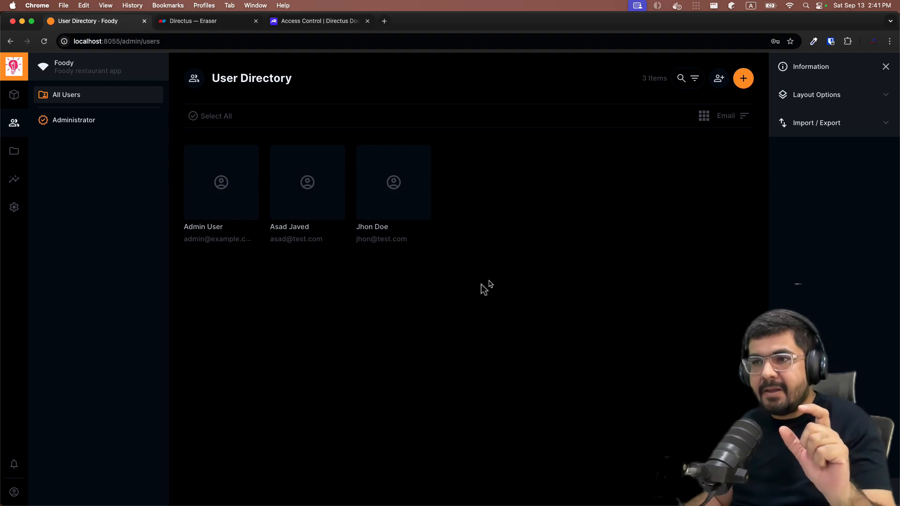
# Delete the lone 'test' post from the Posts collection
pyautogui.click(15, 94)
pyautogui.click(71, 212)
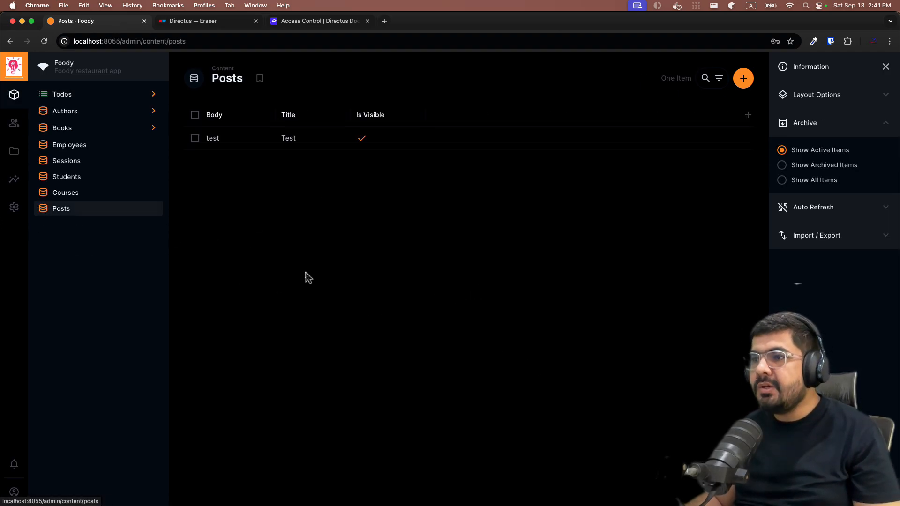
pyautogui.click(195, 116)
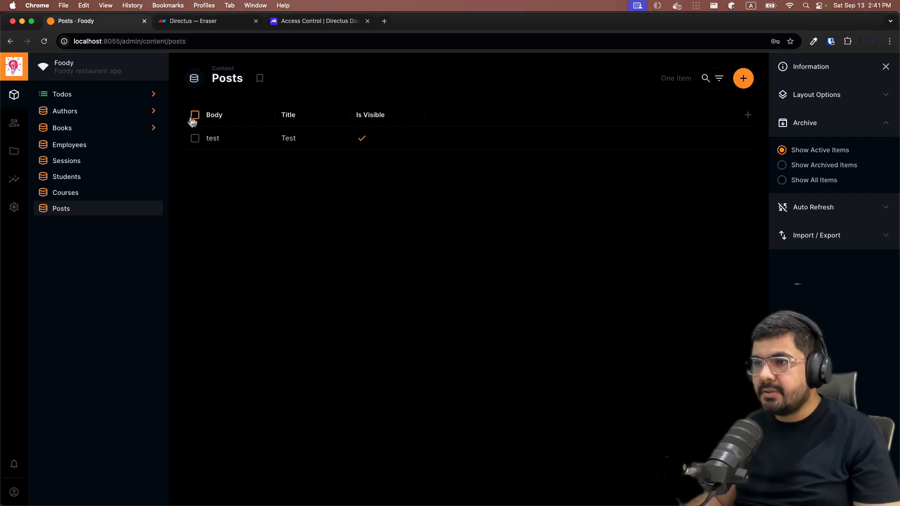
pyautogui.click(670, 78)
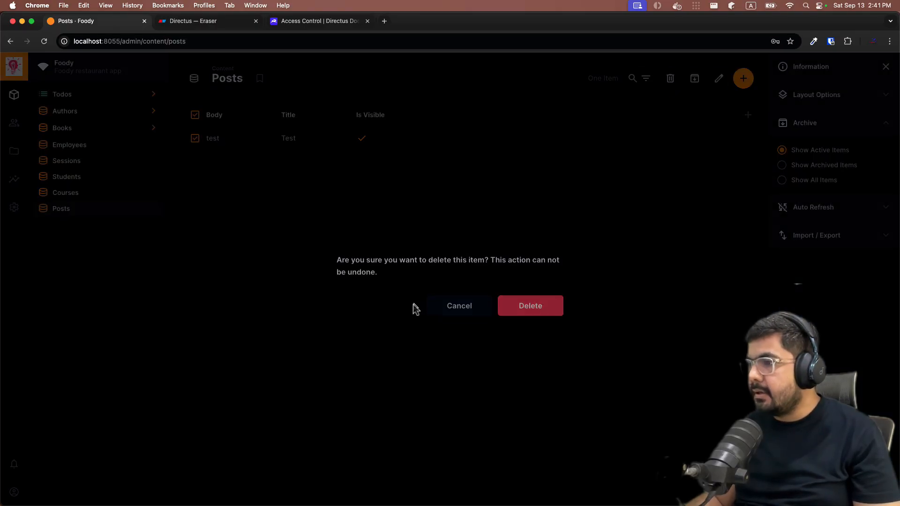
pyautogui.click(528, 309)
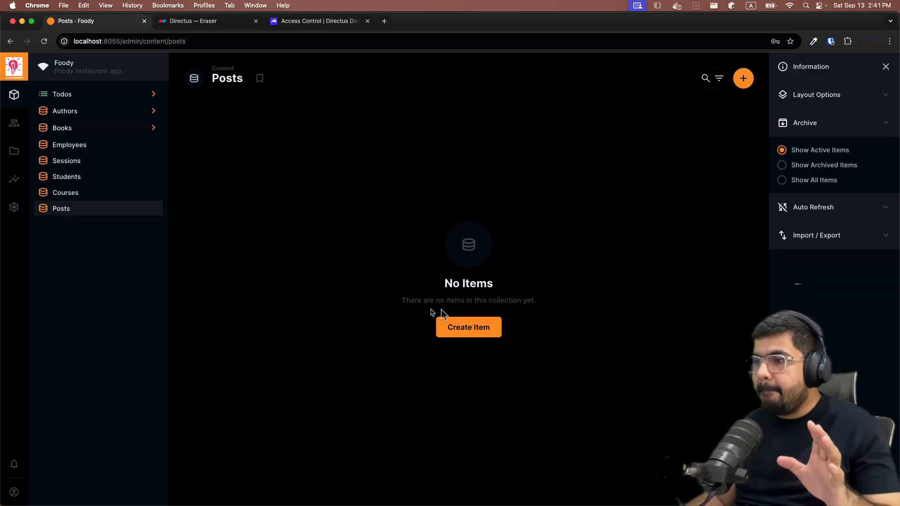
pyautogui.click(462, 327)
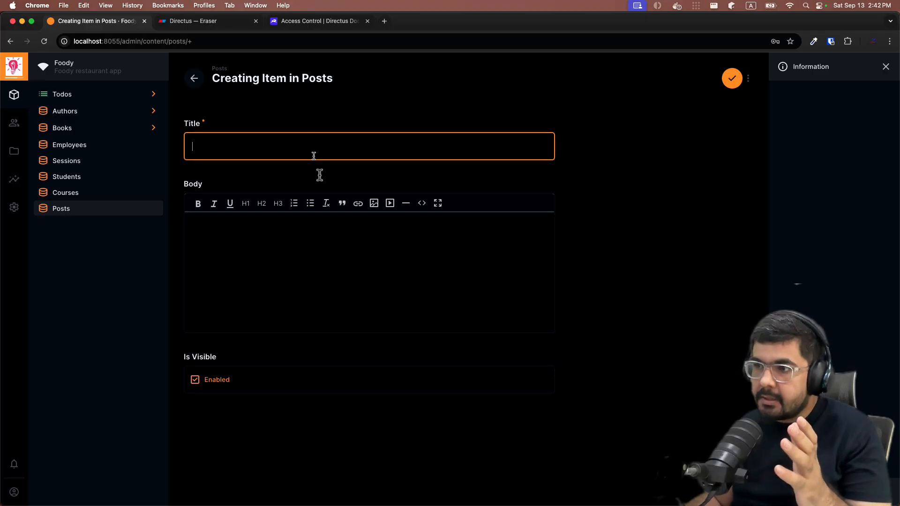
pyautogui.click(315, 292)
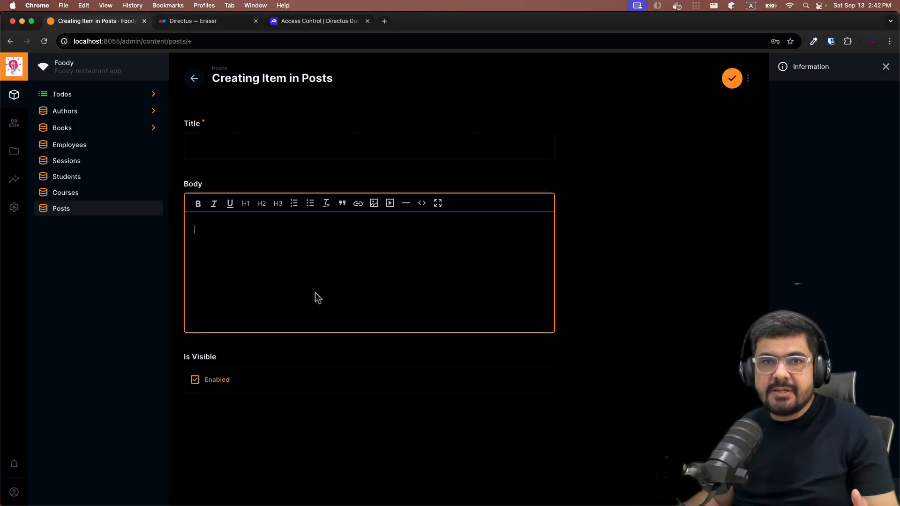
pyautogui.click(268, 149)
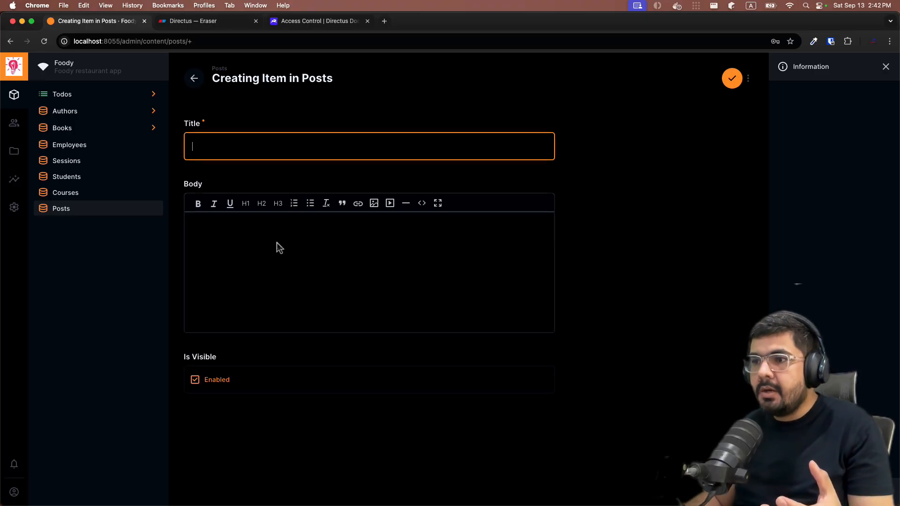
pyautogui.click(276, 243)
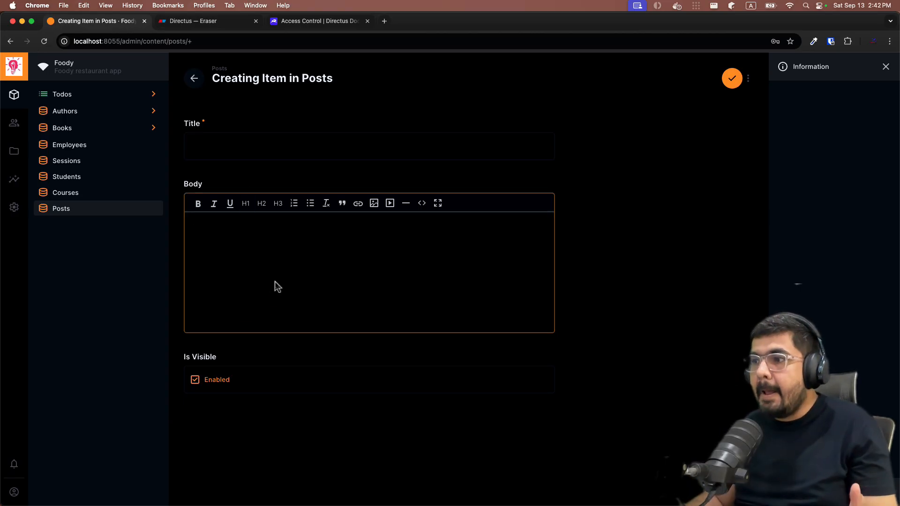
pyautogui.click(602, 237)
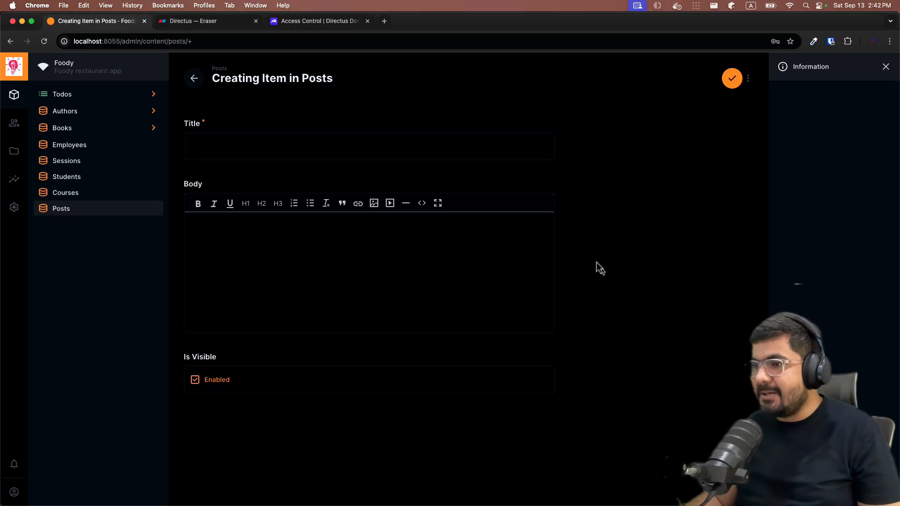
pyautogui.click(194, 78)
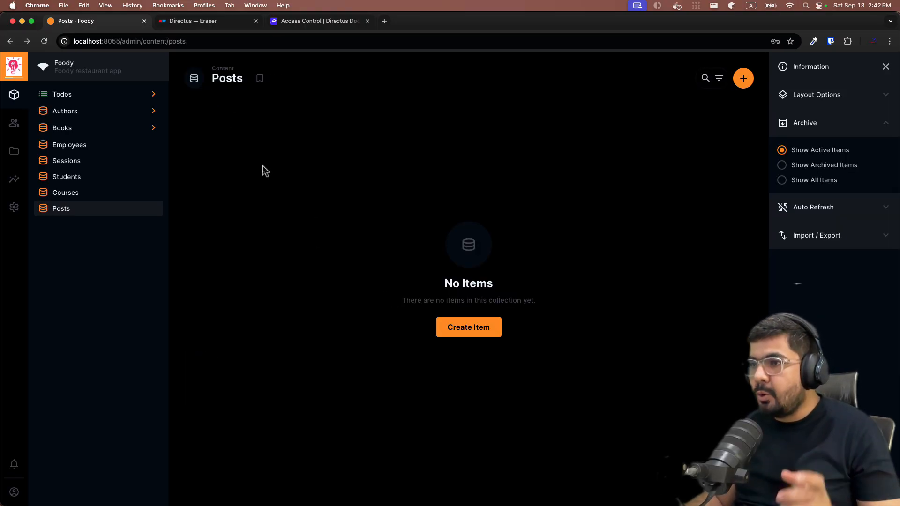
# Open 'Policy for end users' in Settings and add the posts collection to its permissions
pyautogui.click(15, 214)
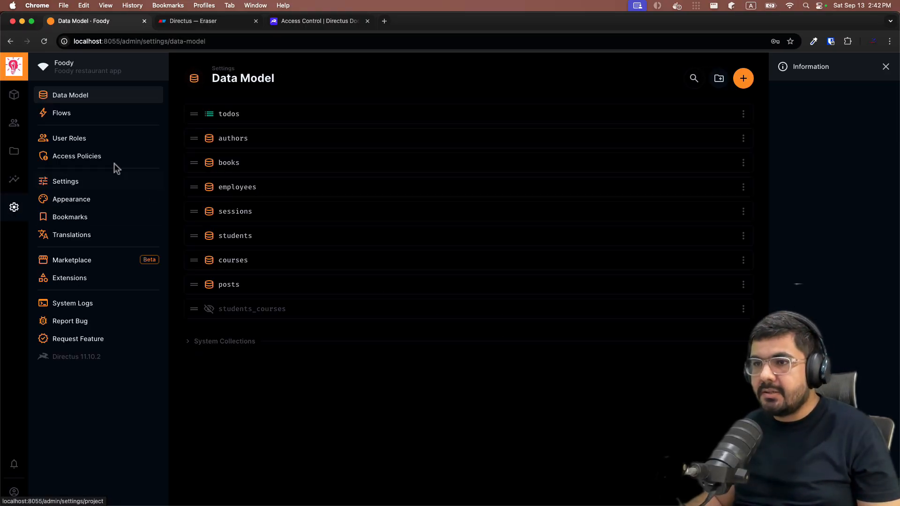
pyautogui.click(108, 156)
pyautogui.click(222, 164)
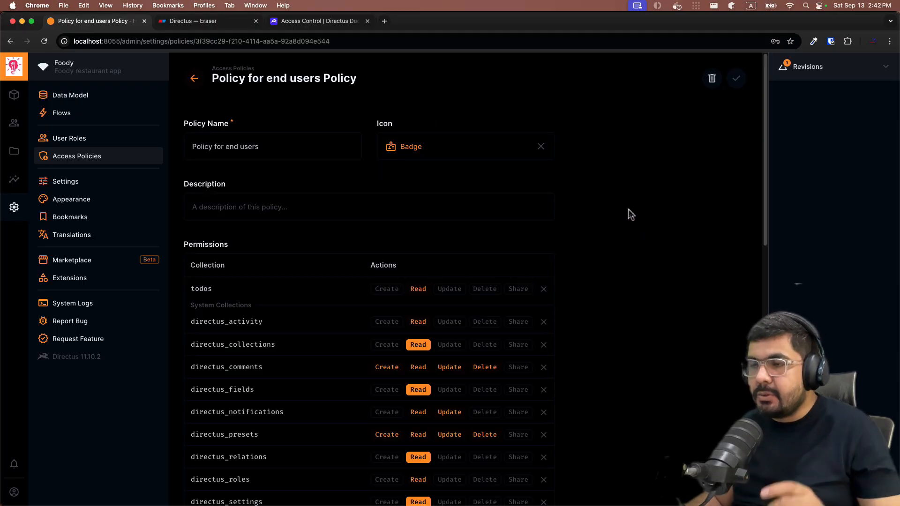
pyautogui.scroll(-8, 623, 210)
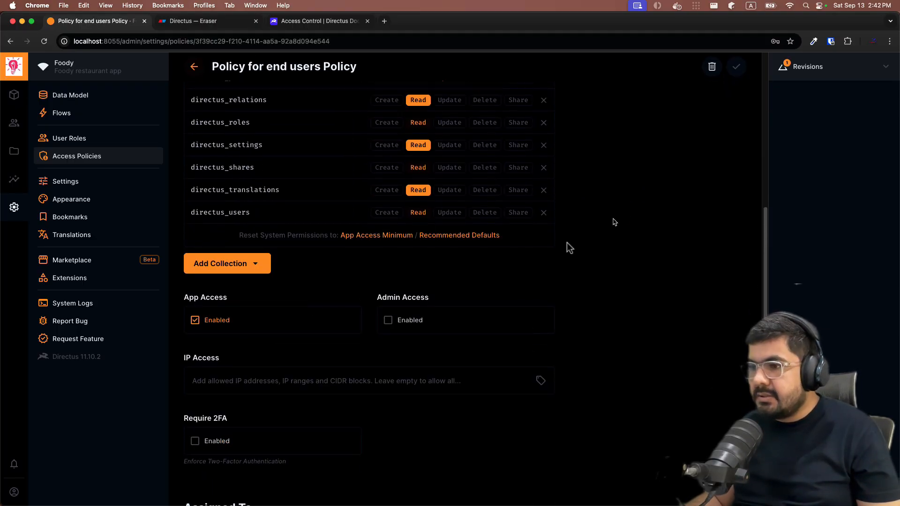
pyautogui.click(233, 267)
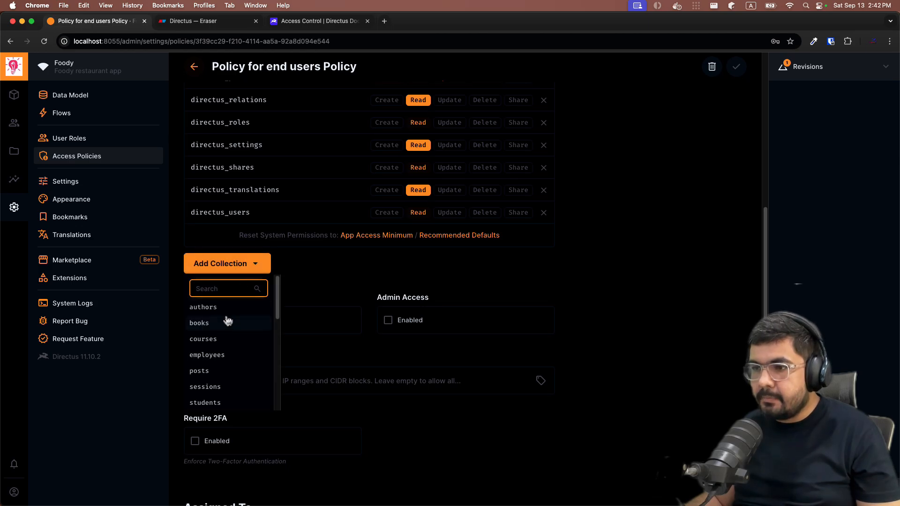
pyautogui.click(216, 370)
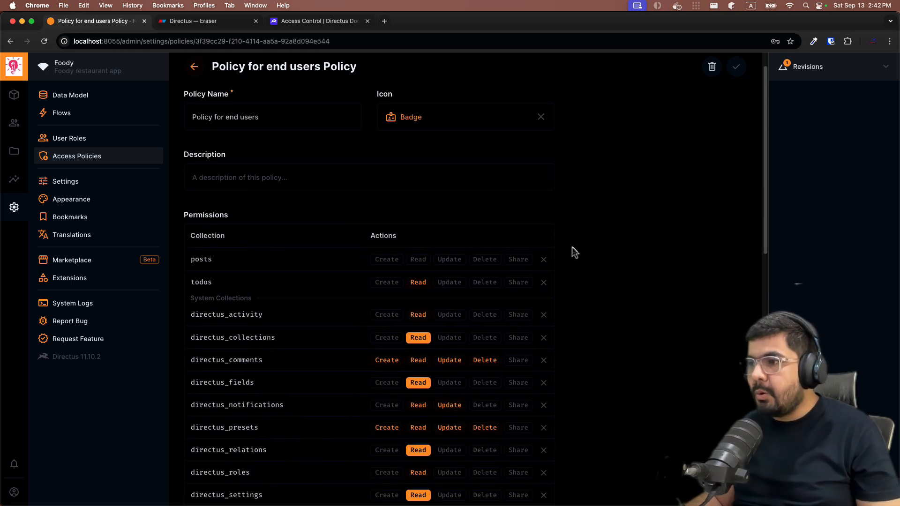
# Set todos Create and Read to All Access, then remove todos from the policy
pyautogui.scroll(-2, 366, 272)
pyautogui.click(387, 251)
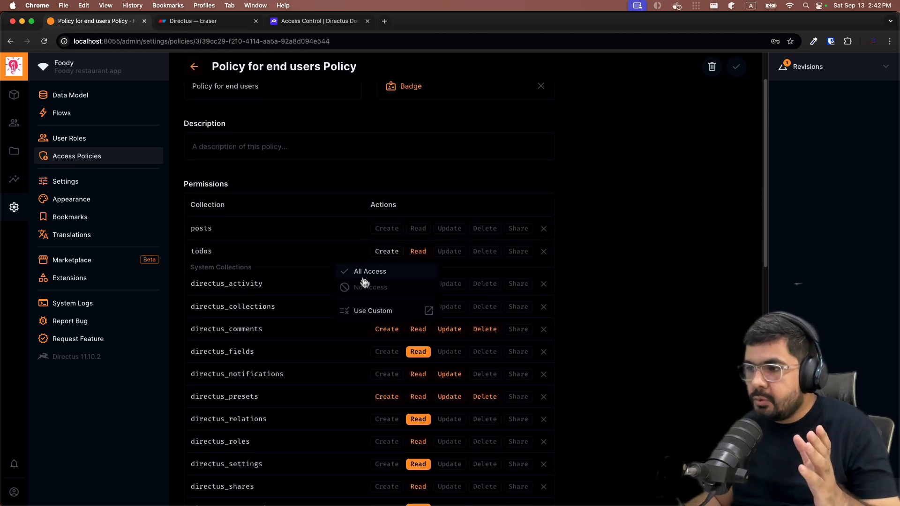
pyautogui.click(366, 279)
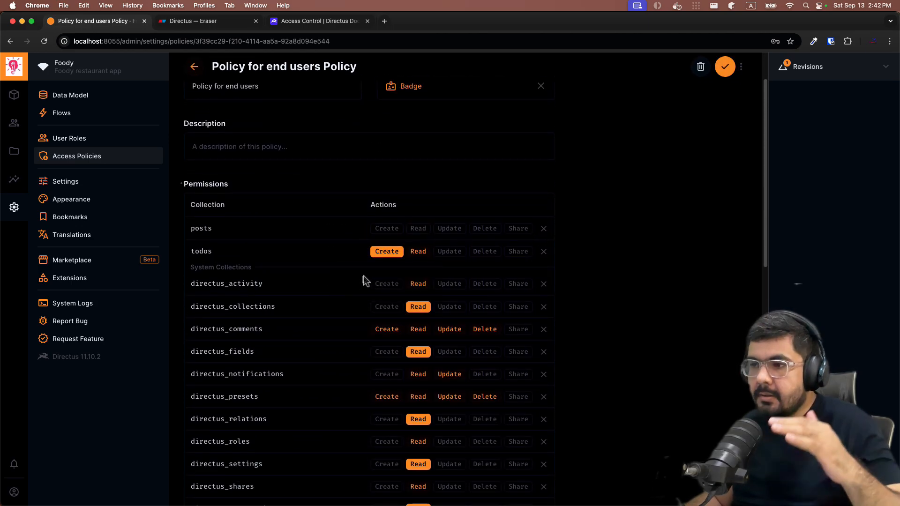
pyautogui.click(417, 251)
pyautogui.click(406, 279)
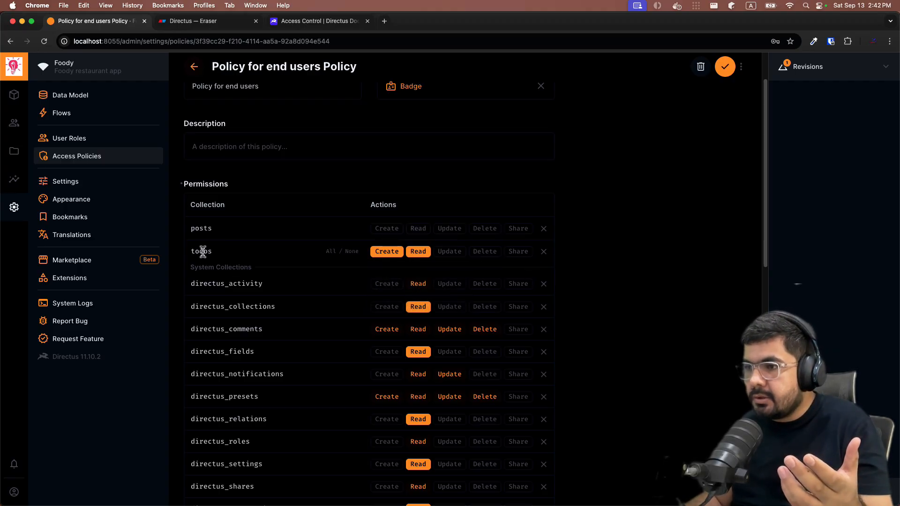
pyautogui.click(544, 251)
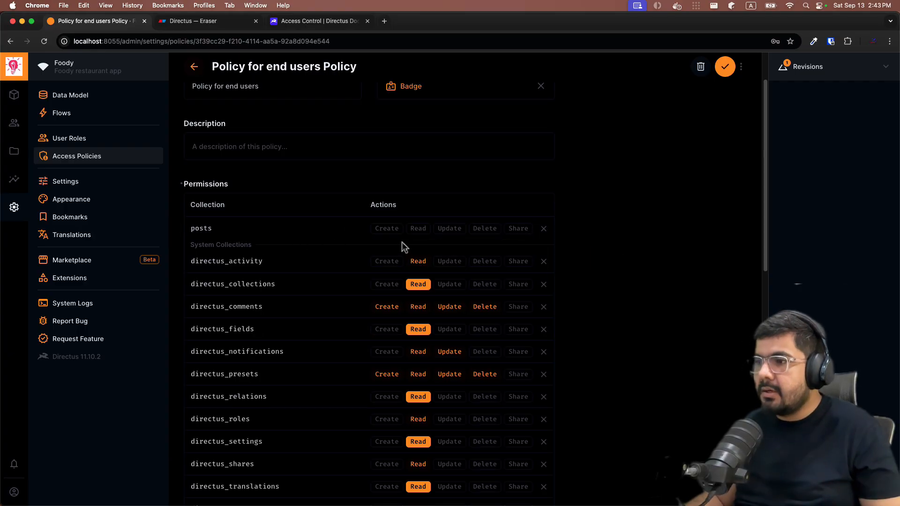
# Grant All Access for Create and Read on posts in the end-users policy
pyautogui.click(386, 228)
pyautogui.click(356, 253)
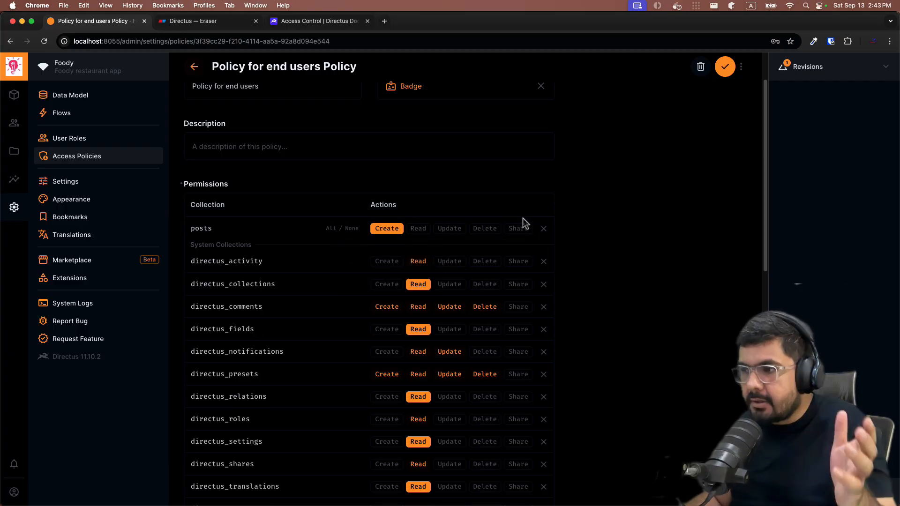
pyautogui.click(393, 230)
pyautogui.click(394, 247)
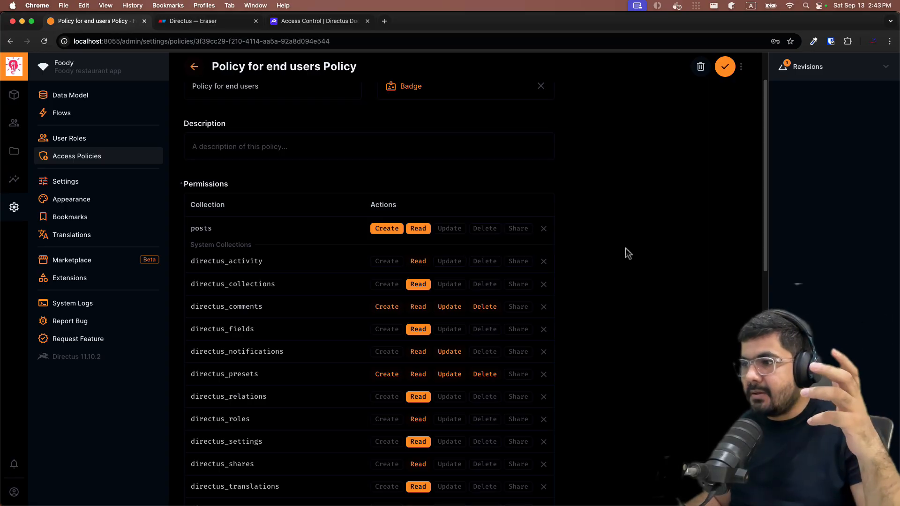
pyautogui.click(445, 229)
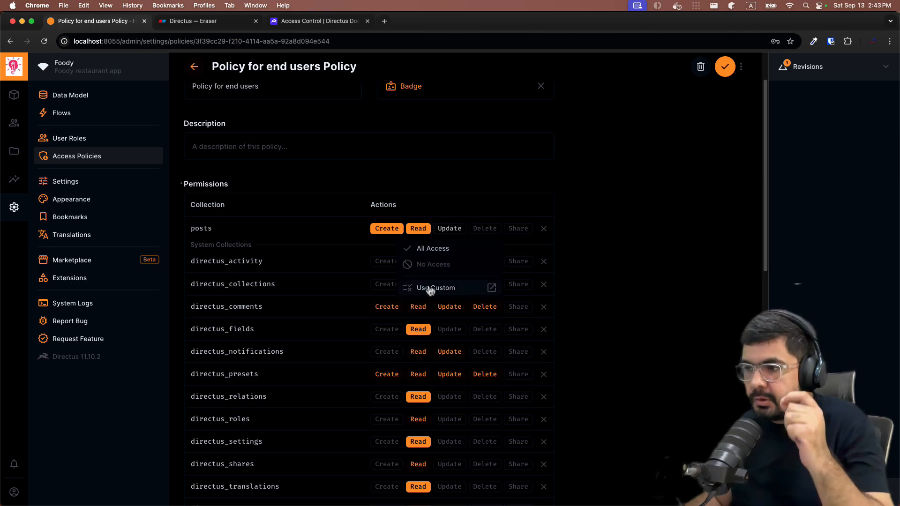
# Limit posts updates with a custom rule where user_created → id equals $CURRENT_USER.id, then view the Access Control docs
pyautogui.click(429, 289)
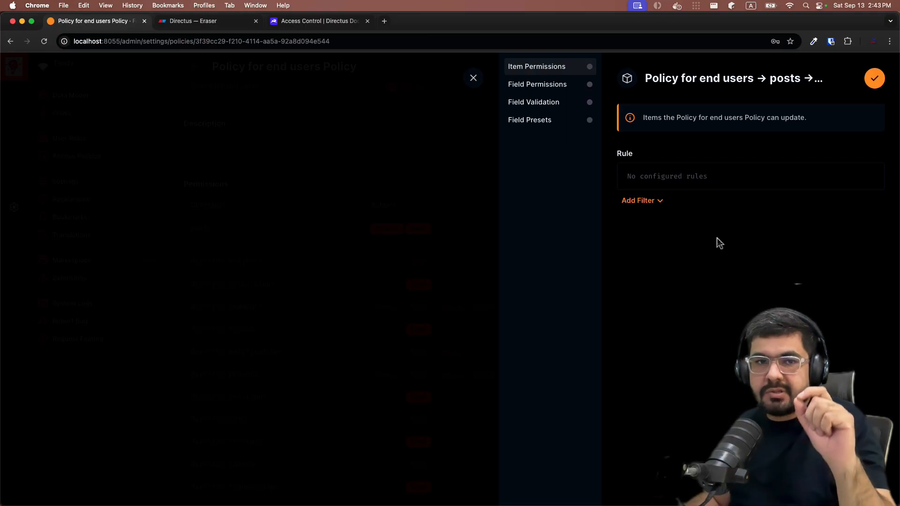
pyautogui.click(628, 202)
pyautogui.scroll(-2, 651, 272)
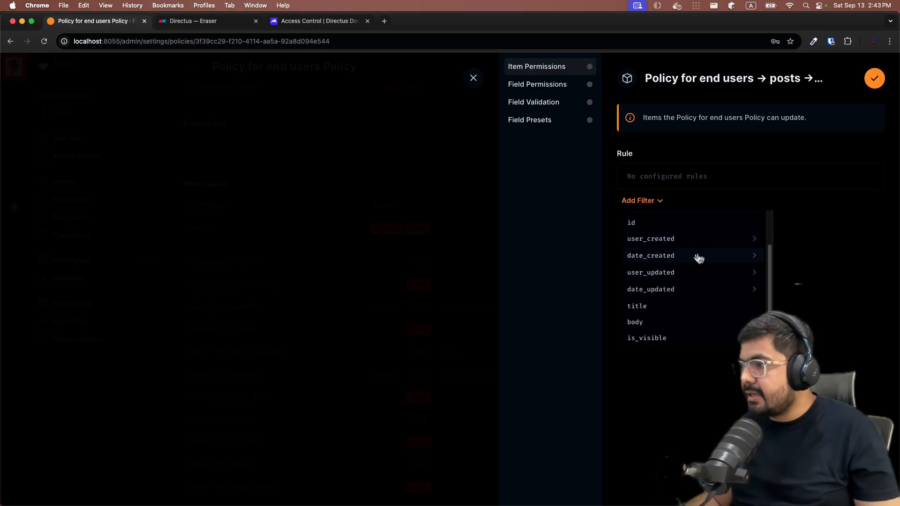
pyautogui.click(755, 241)
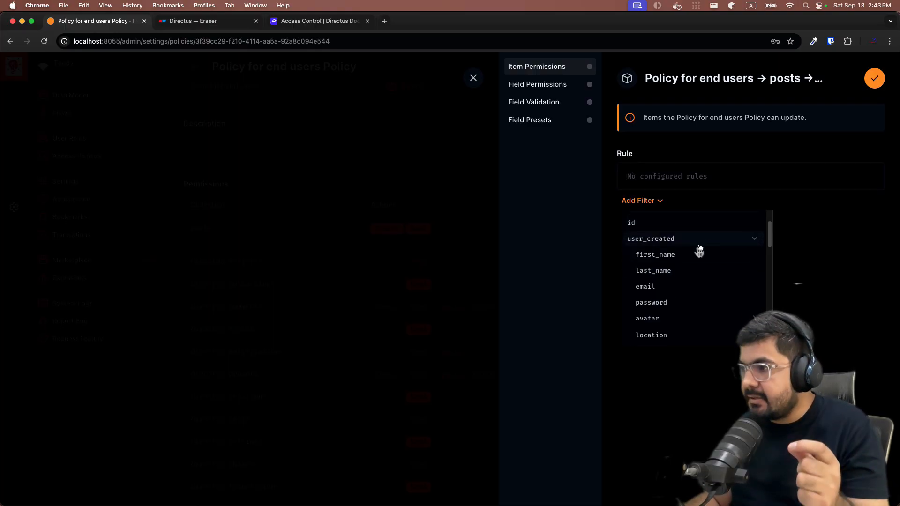
pyautogui.scroll(-5, 666, 290)
pyautogui.scroll(-6, 668, 293)
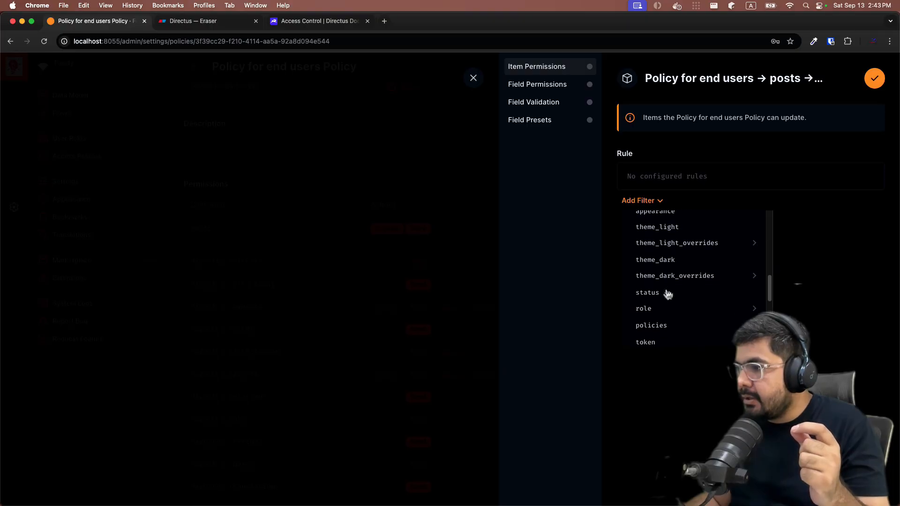
pyautogui.click(665, 312)
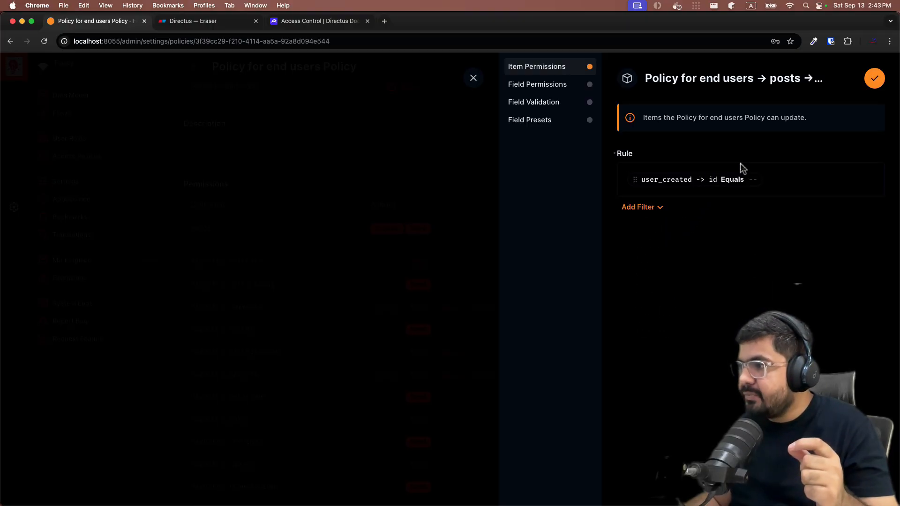
pyautogui.click(747, 182)
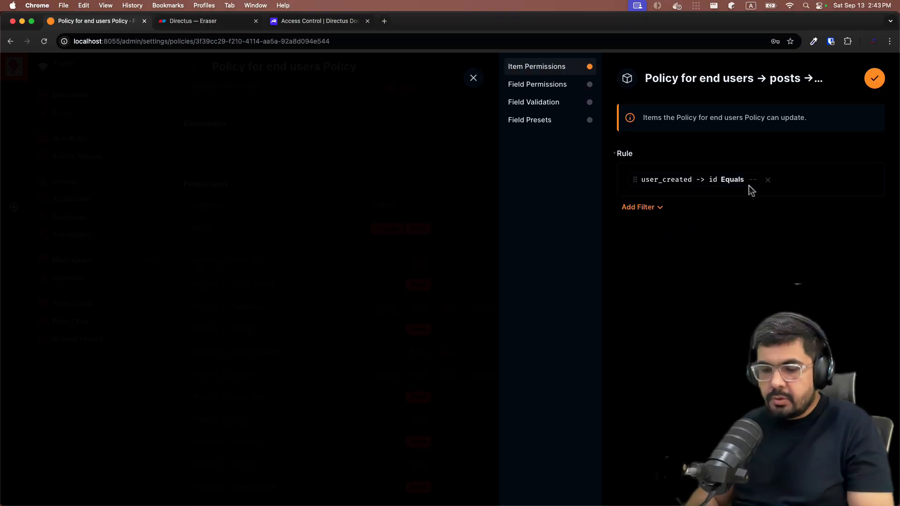
pyautogui.write('$CURREN')
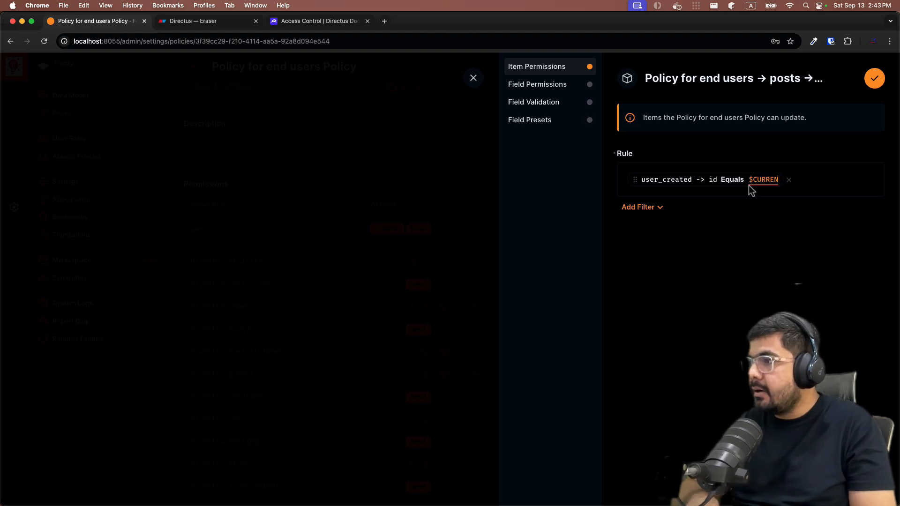
pyautogui.write('T_USER.id')
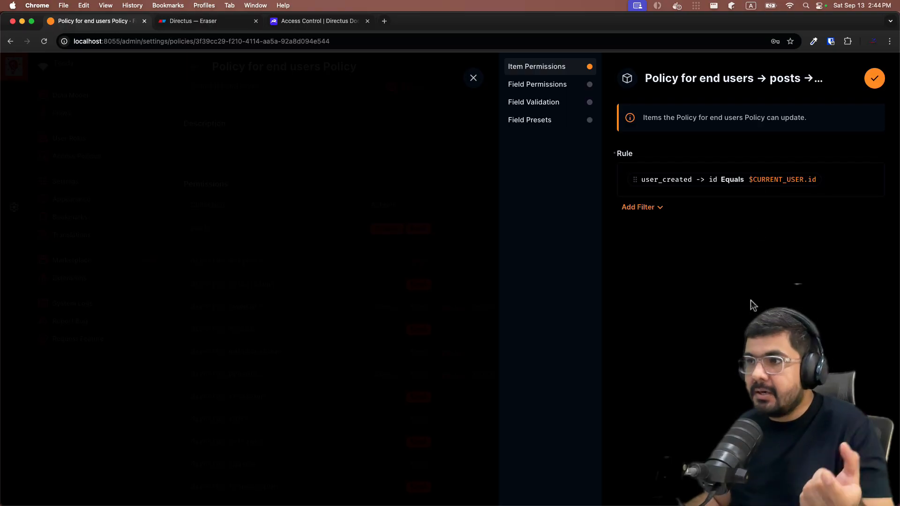
pyautogui.click(302, 24)
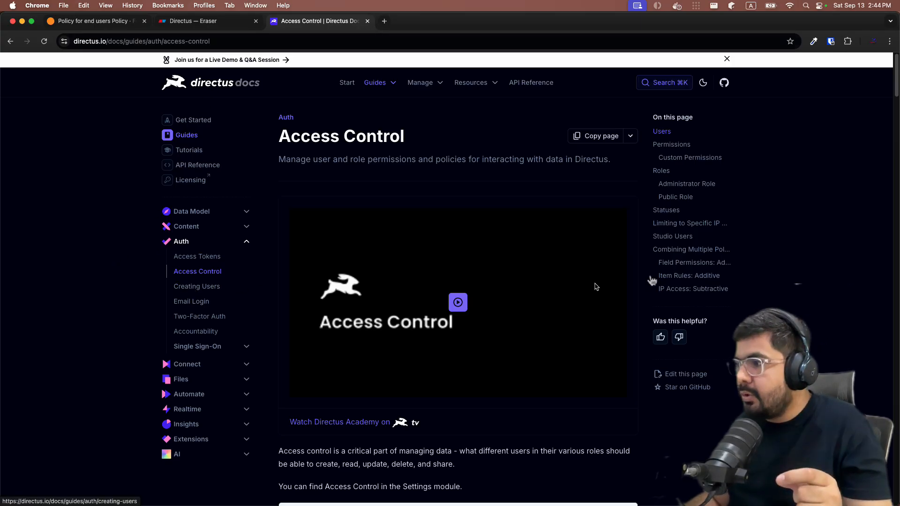
# Read the docs' Combining Multiple Policies section, then return to the end-users policy tab
pyautogui.click(669, 251)
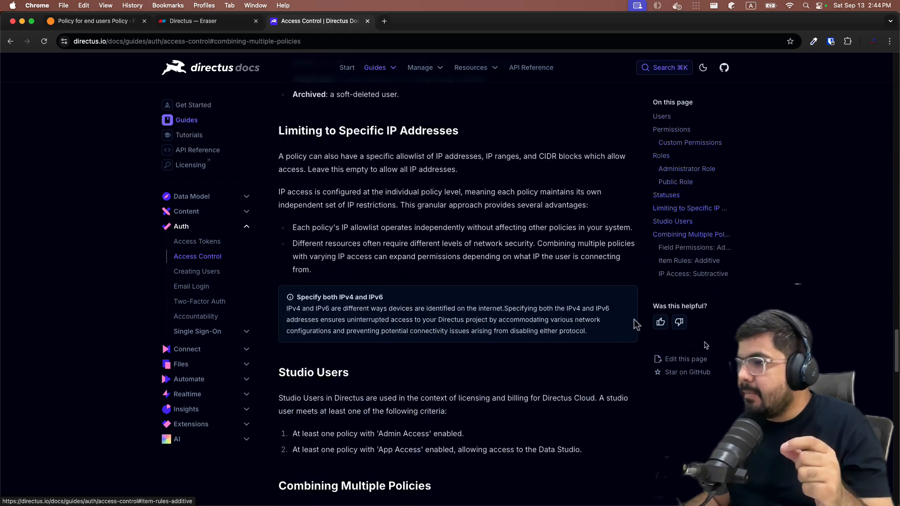
pyautogui.scroll(-1, 347, 173)
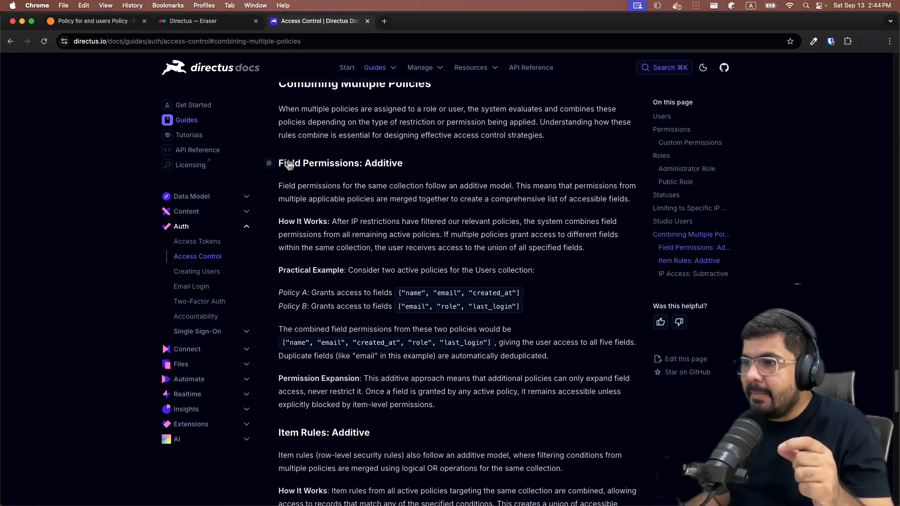
pyautogui.moveTo(288, 164); pyautogui.dragTo(331, 172)
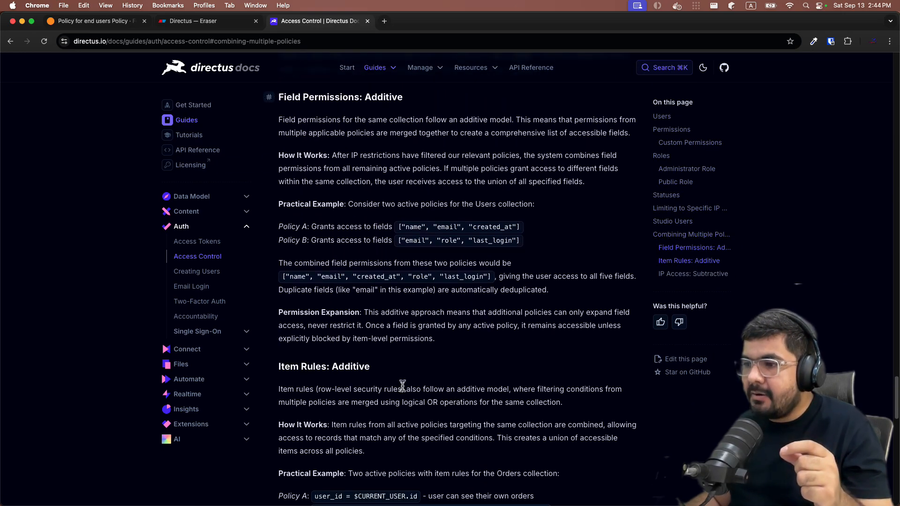
pyautogui.scroll(-2, 300, 406)
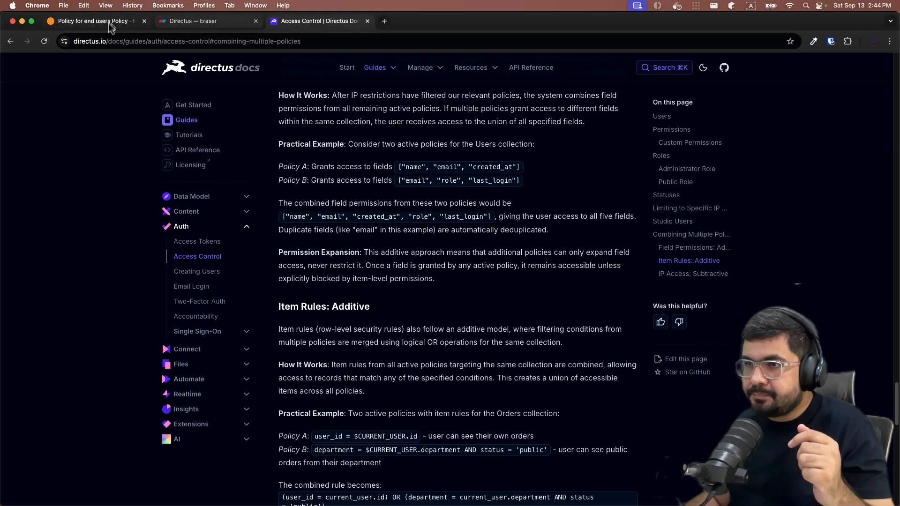
pyautogui.click(94, 21)
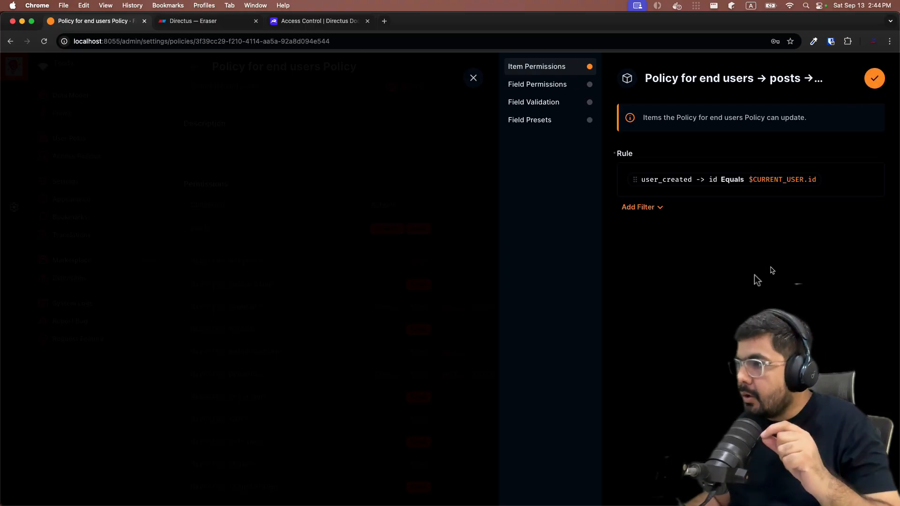
# Allow updating all posts fields, ID through Is Visible, and save the custom update permission
pyautogui.click(559, 87)
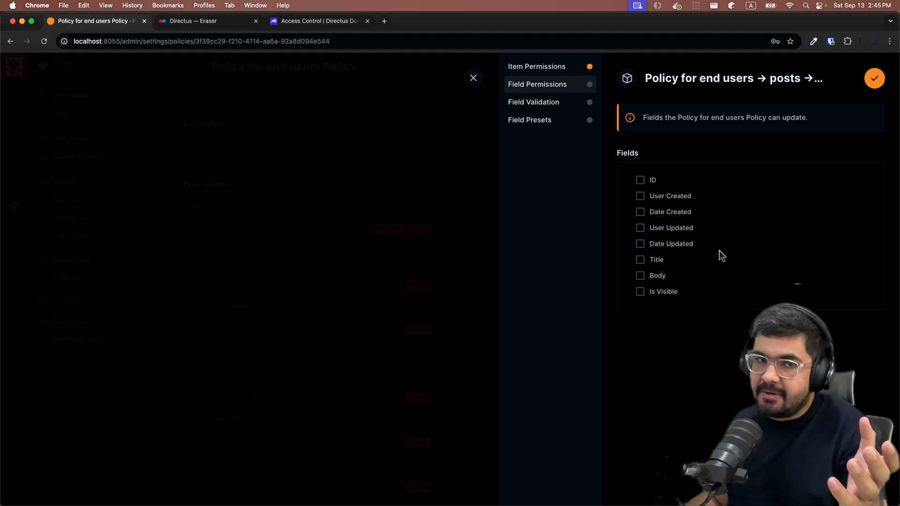
pyautogui.click(640, 180)
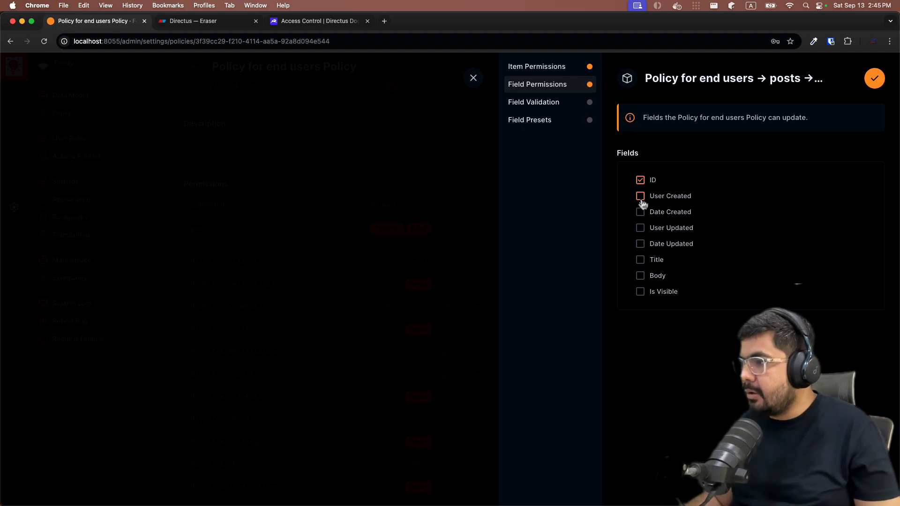
pyautogui.click(640, 244)
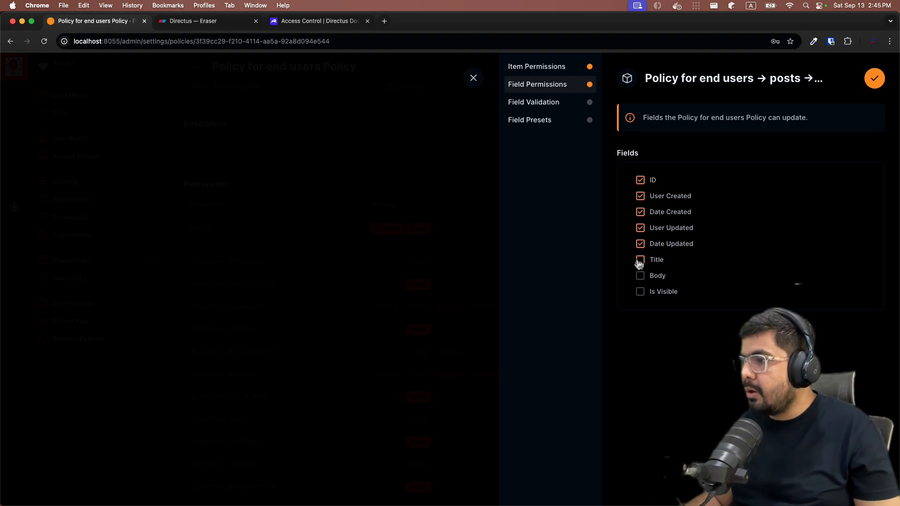
pyautogui.click(640, 291)
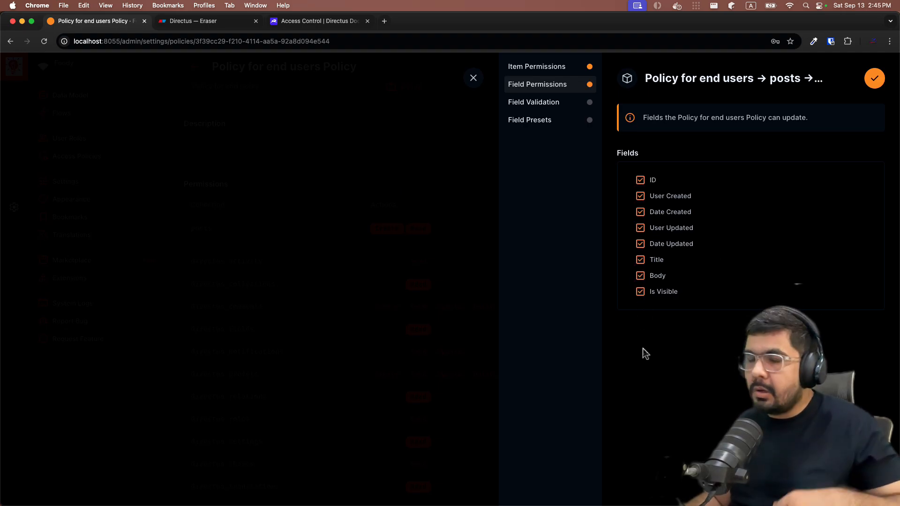
pyautogui.click(866, 75)
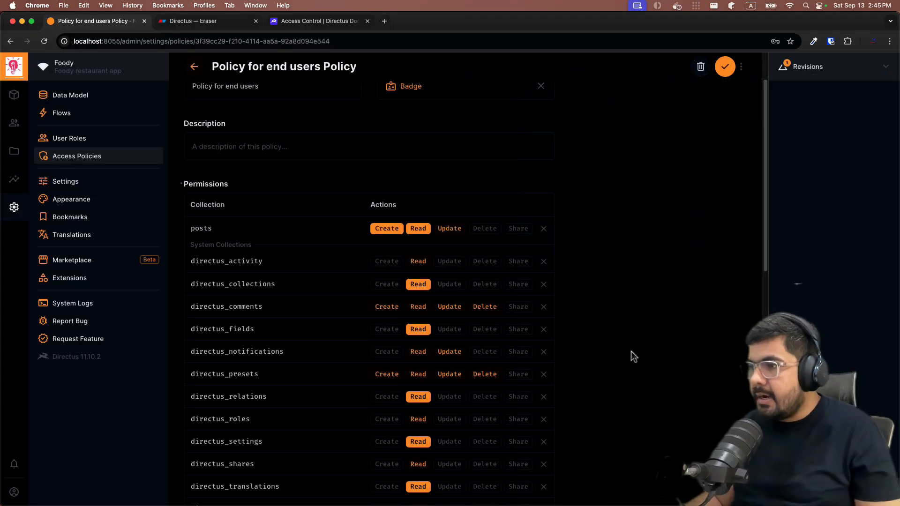
# Give posts deletion a custom rule: user_created → id equals $CURRENT_USER.id, then confirm
pyautogui.click(497, 234)
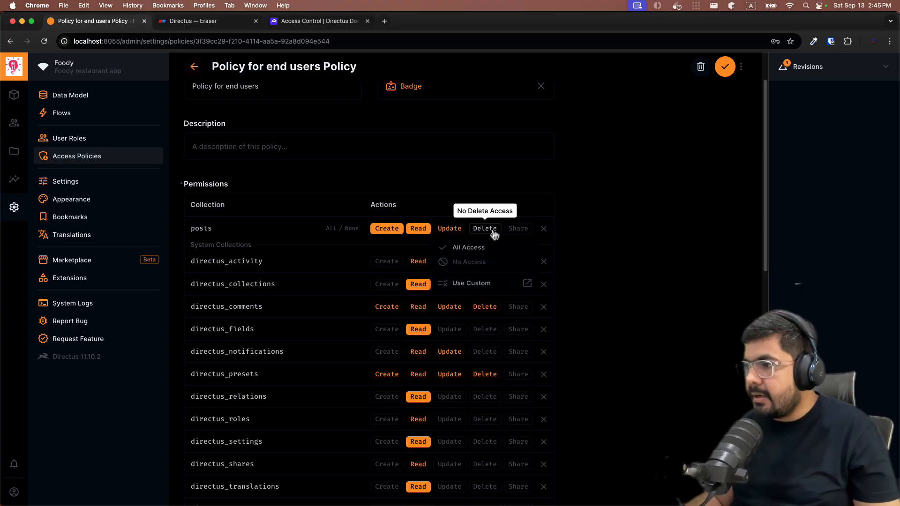
pyautogui.click(474, 288)
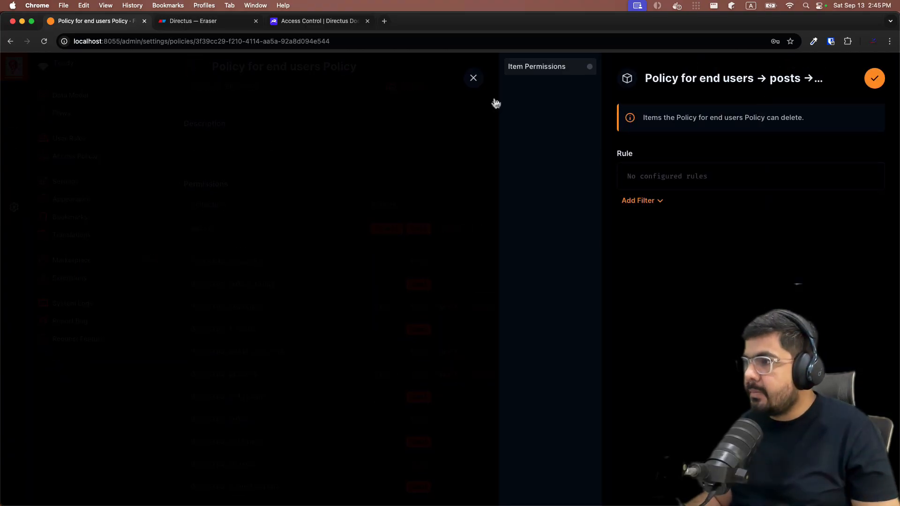
pyautogui.click(646, 202)
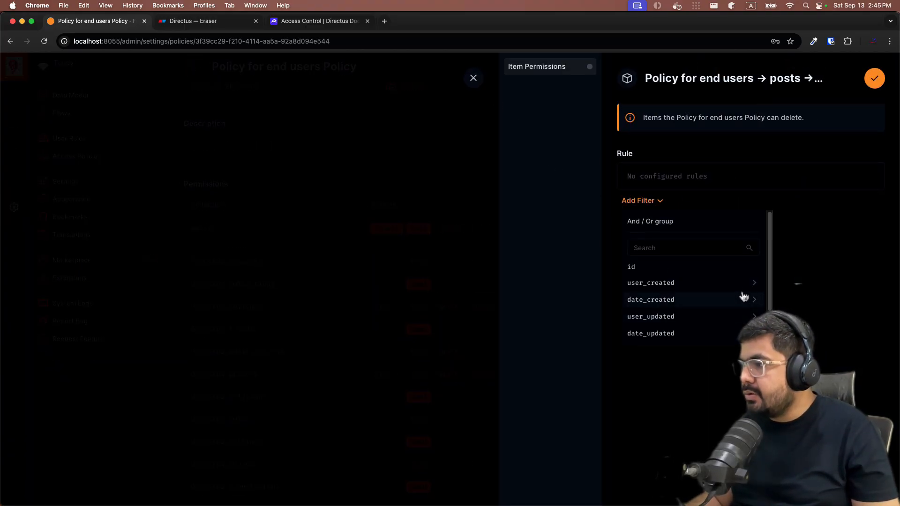
pyautogui.click(753, 282)
pyautogui.scroll(-10, 675, 310)
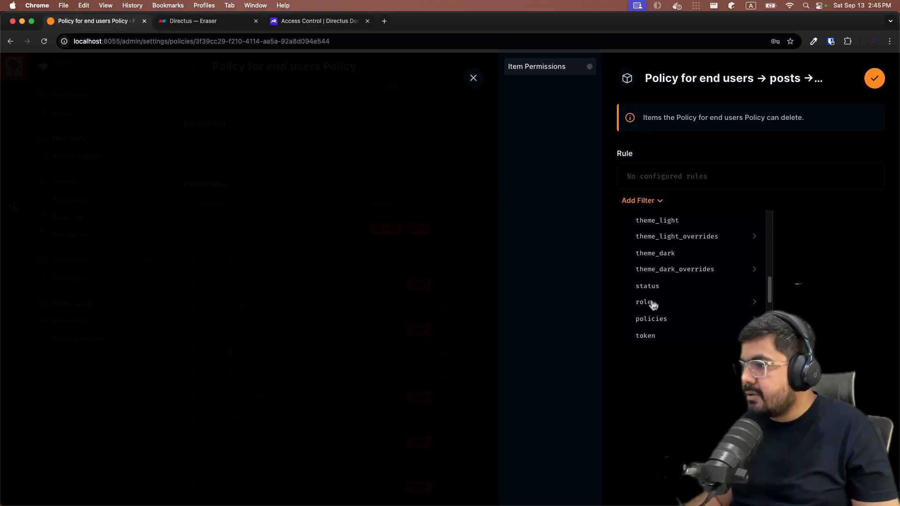
pyautogui.click(707, 223)
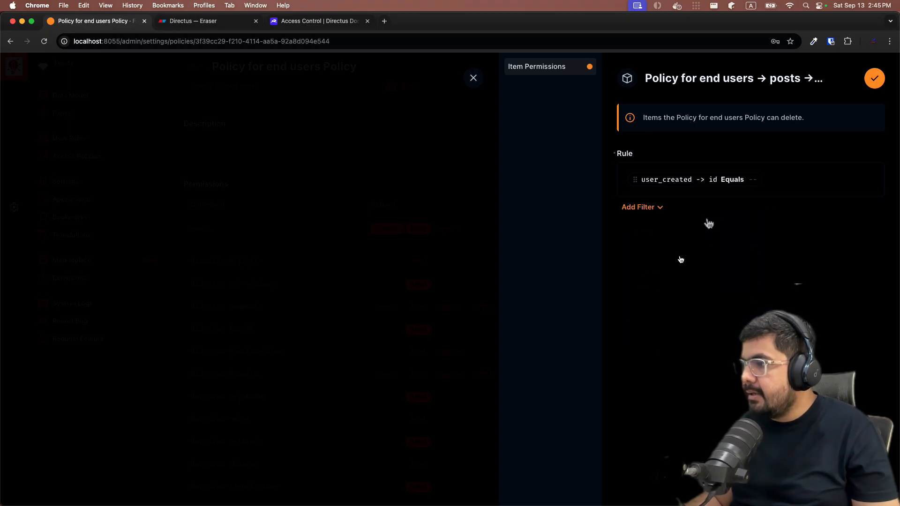
pyautogui.click(749, 181)
pyautogui.write('$CUR')
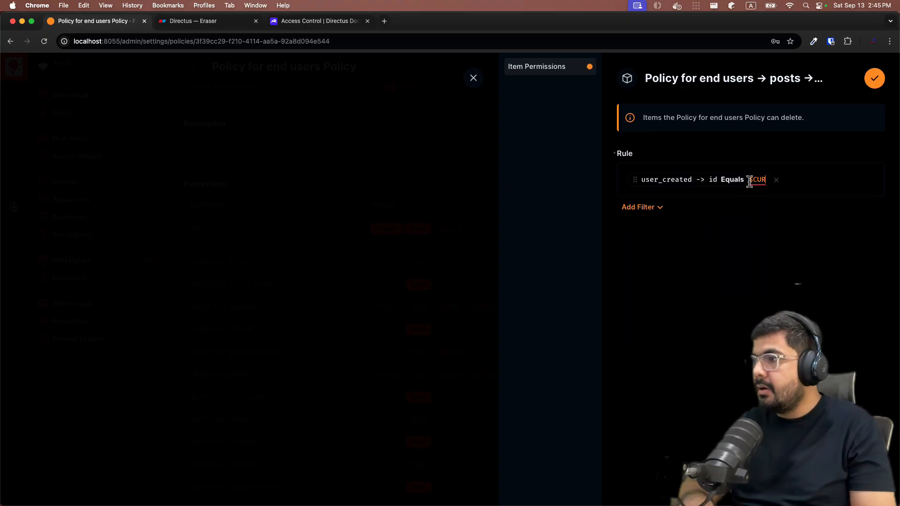
pyautogui.write('RENT_USER')
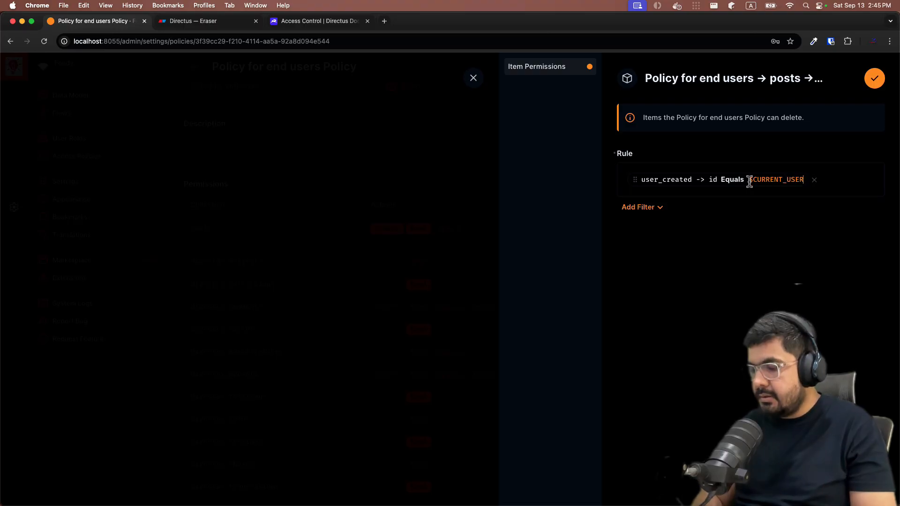
pyautogui.write('.id')
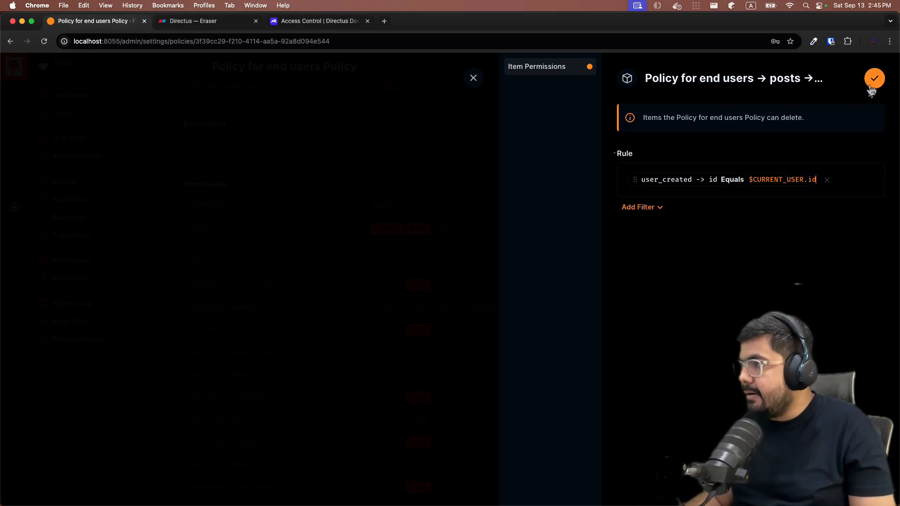
pyautogui.click(872, 81)
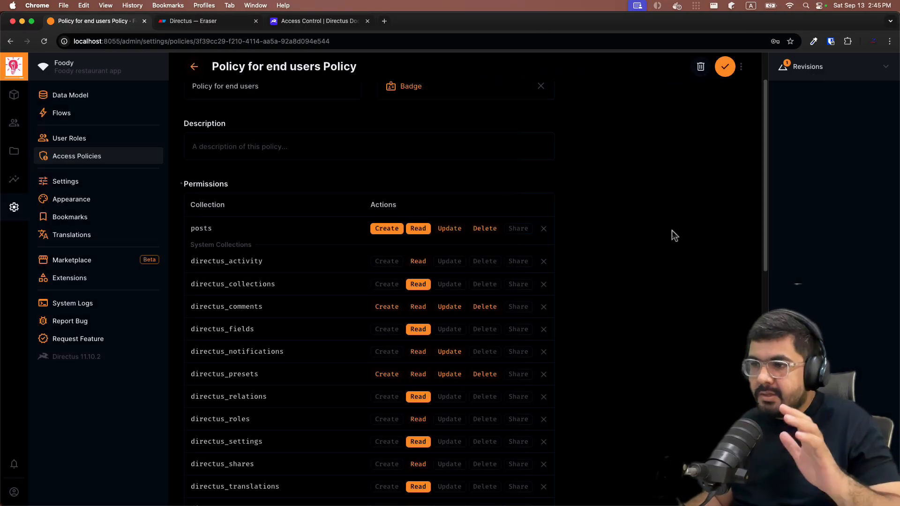
# Save the end-users policy and check the first end user's attached policies
pyautogui.click(725, 66)
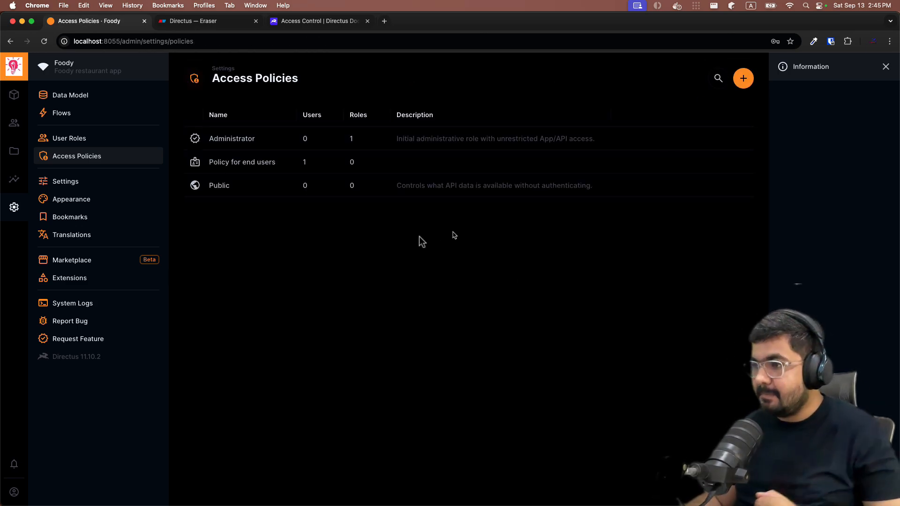
pyautogui.click(14, 123)
pyautogui.click(395, 216)
pyautogui.scroll(-15, 311, 410)
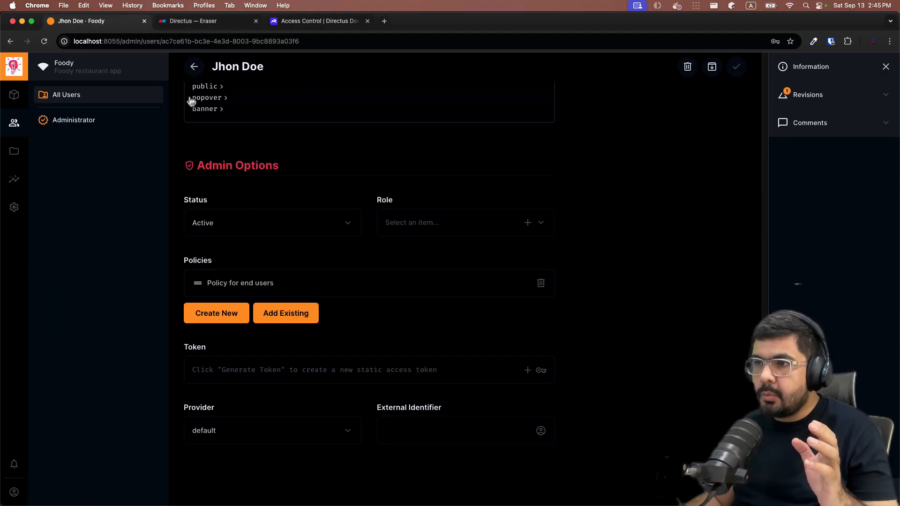
pyautogui.click(193, 67)
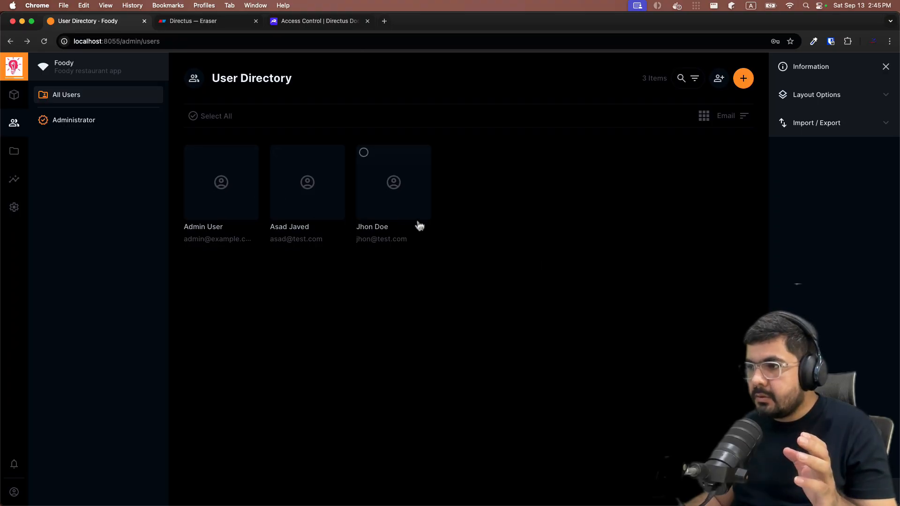
# Attach the existing Policy for end users to the other user and save them
pyautogui.click(320, 214)
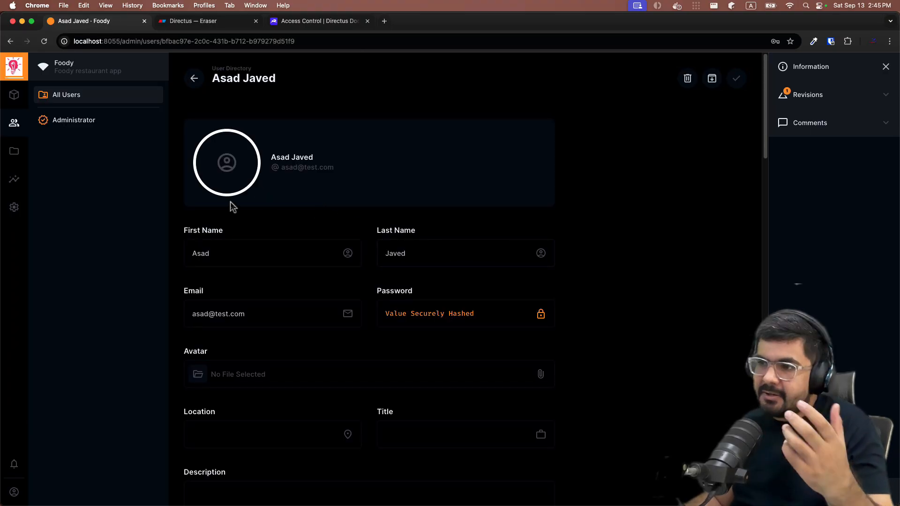
pyautogui.scroll(-15, 323, 202)
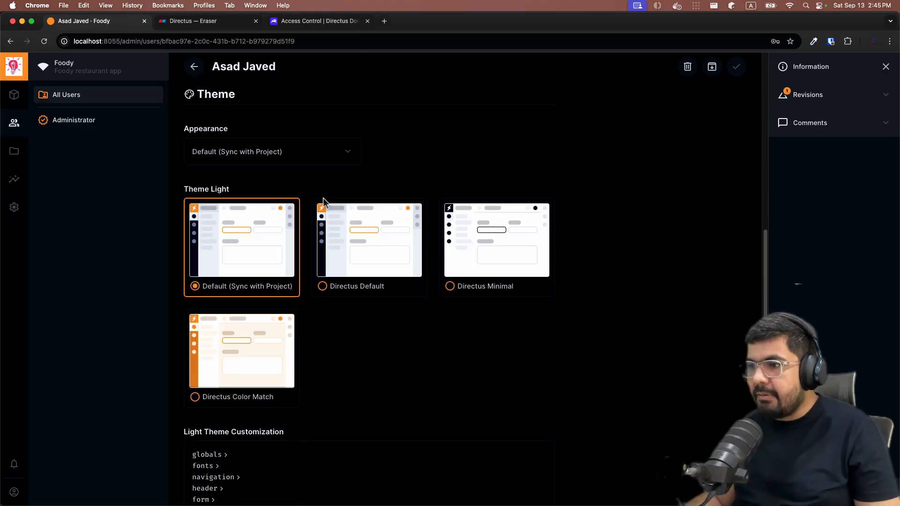
pyautogui.scroll(-5, 330, 211)
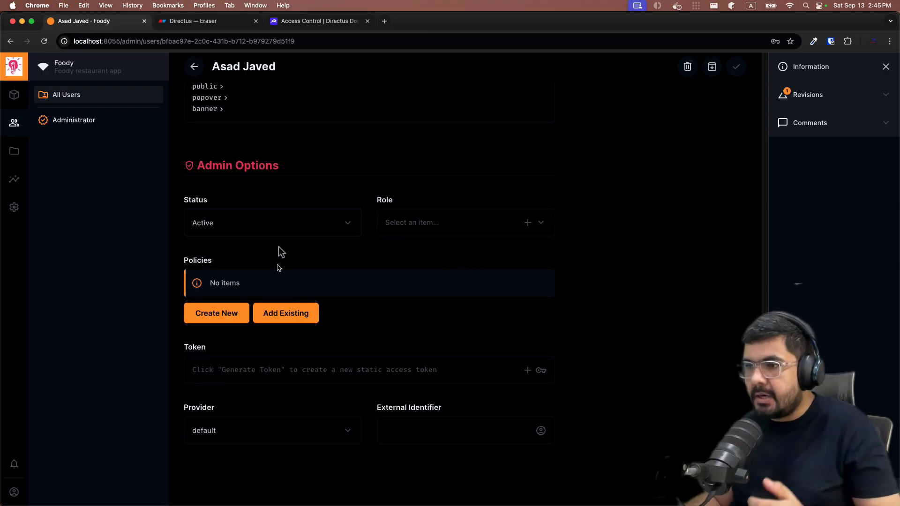
pyautogui.click(286, 317)
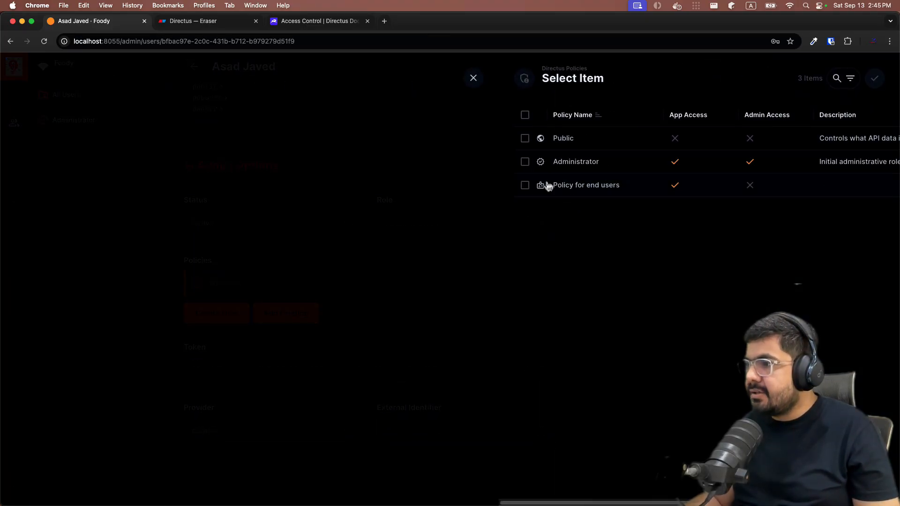
pyautogui.click(561, 193)
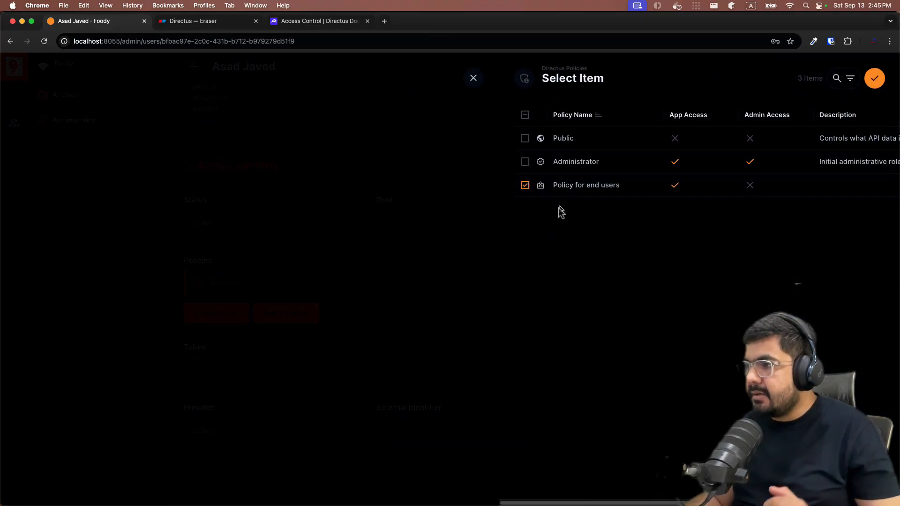
pyautogui.click(874, 78)
pyautogui.click(725, 69)
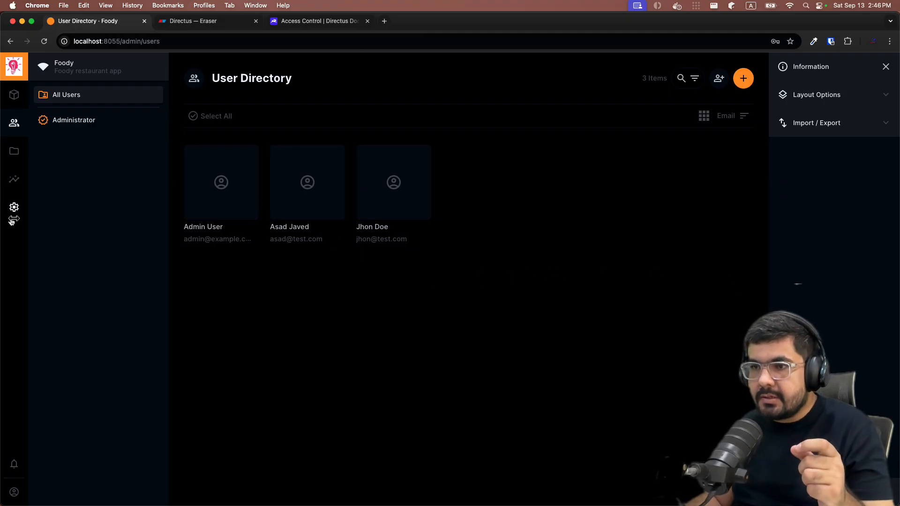
# Go to Posts, then sign out of the current account
pyautogui.click(14, 94)
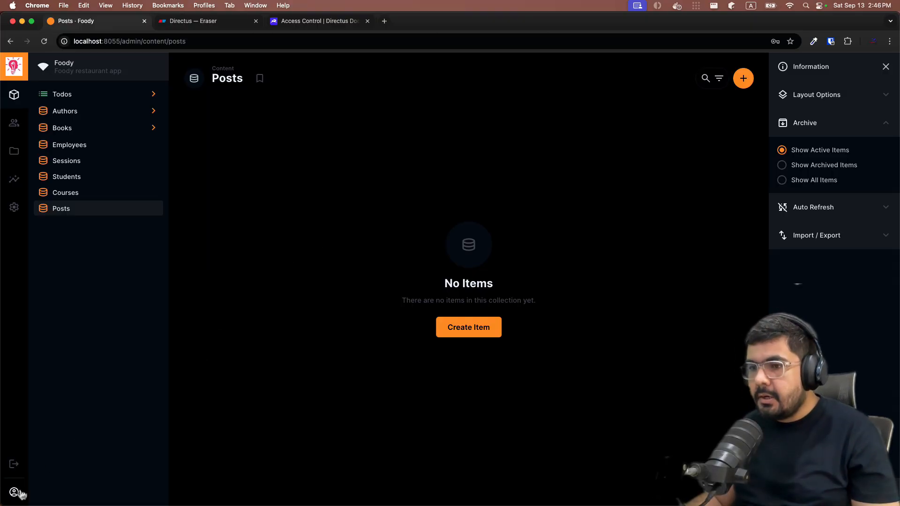
pyautogui.click(14, 464)
pyautogui.click(517, 300)
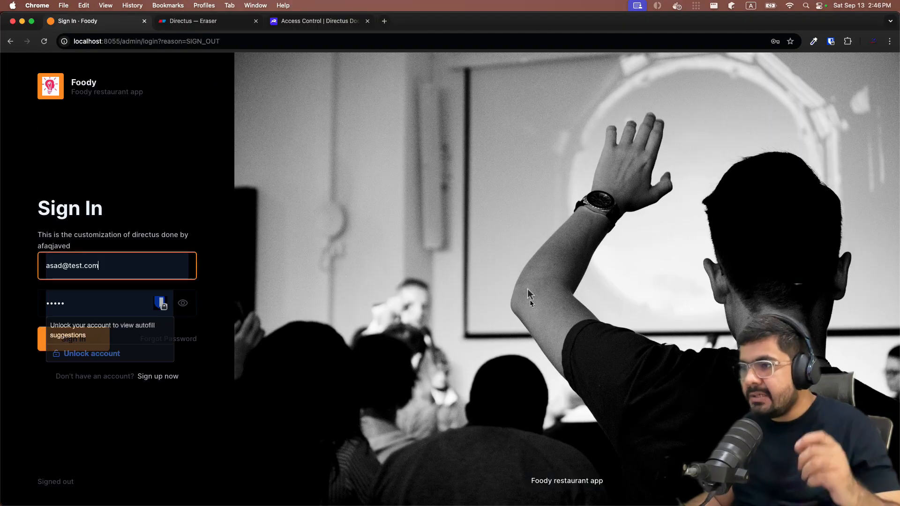
# Sign in as the other test user with their email and password, dismissing the breach warning
pyautogui.click(153, 261)
pyautogui.press('super+a')
pyautogui.press('BackSpace')
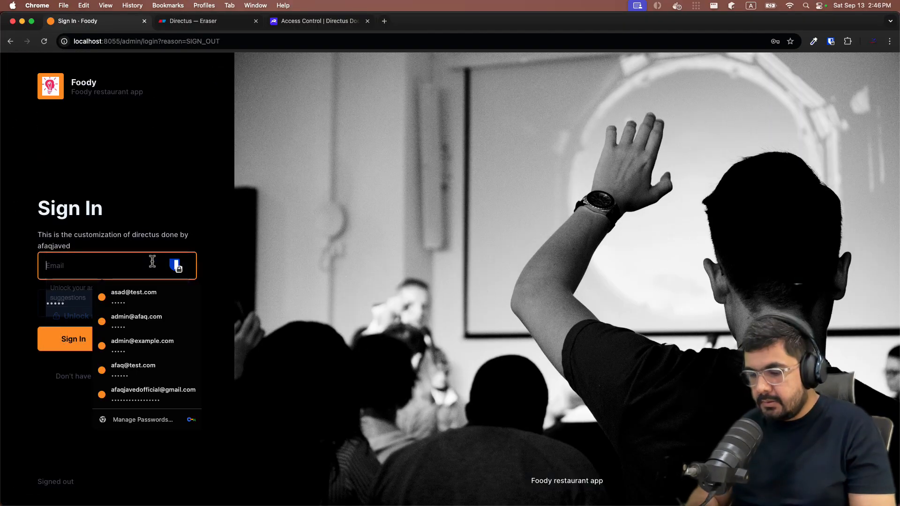
pyautogui.write('jhon@test.com')
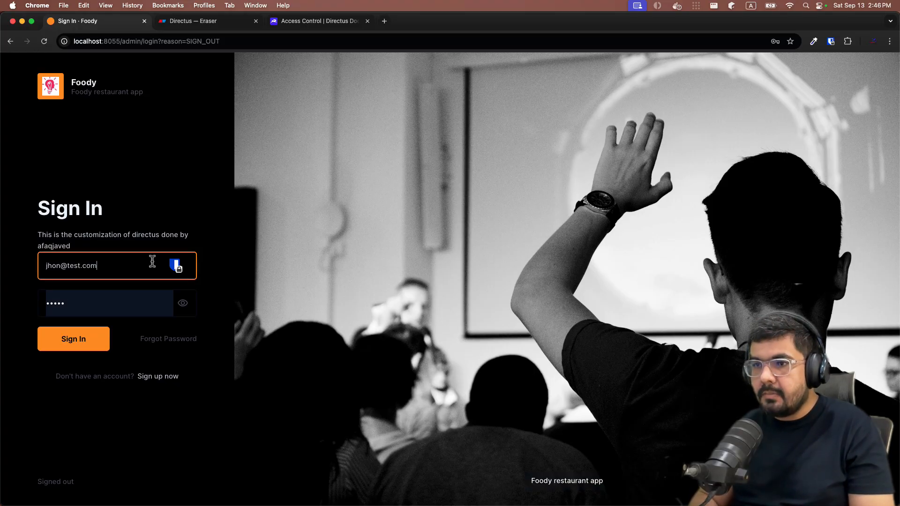
pyautogui.press('Tab')
pyautogui.write('12345')
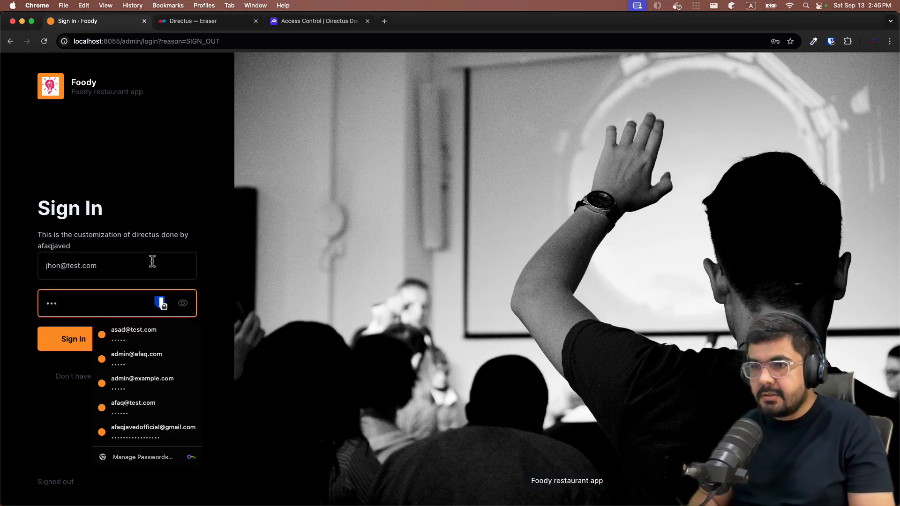
pyautogui.click(108, 338)
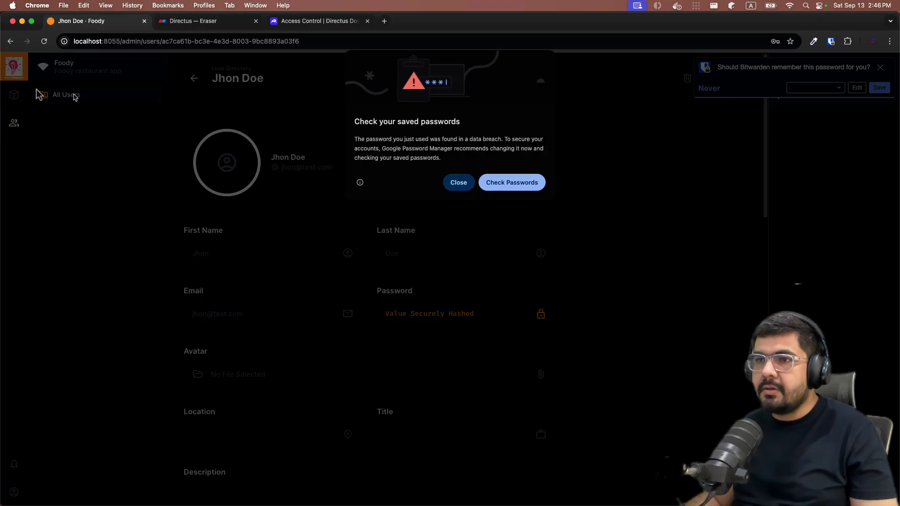
pyautogui.click(457, 183)
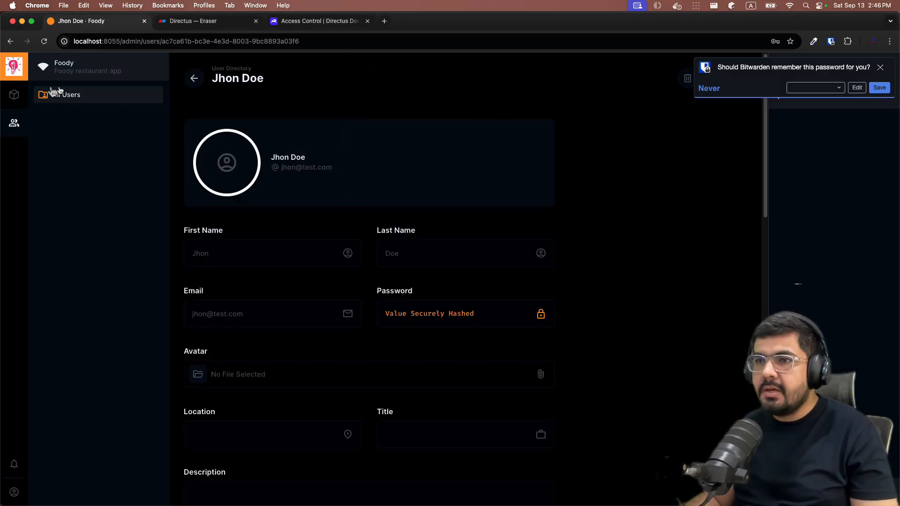
# In Posts, create an item with a title naming its author and body 'This is the description'
pyautogui.click(14, 95)
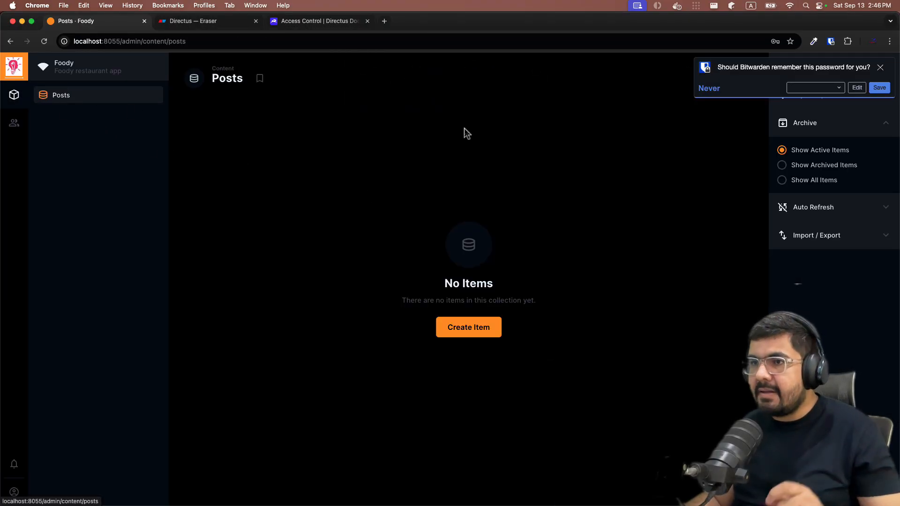
pyautogui.click(879, 67)
pyautogui.click(743, 79)
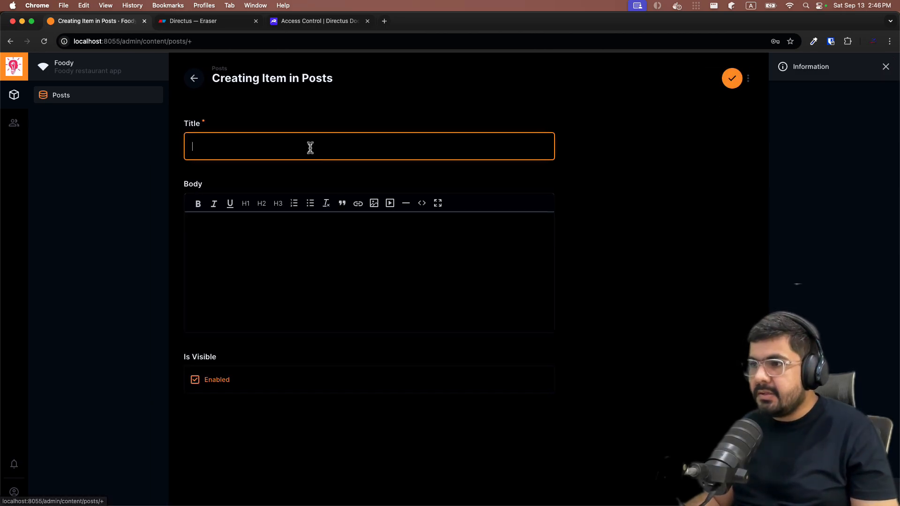
pyautogui.write('Post ')
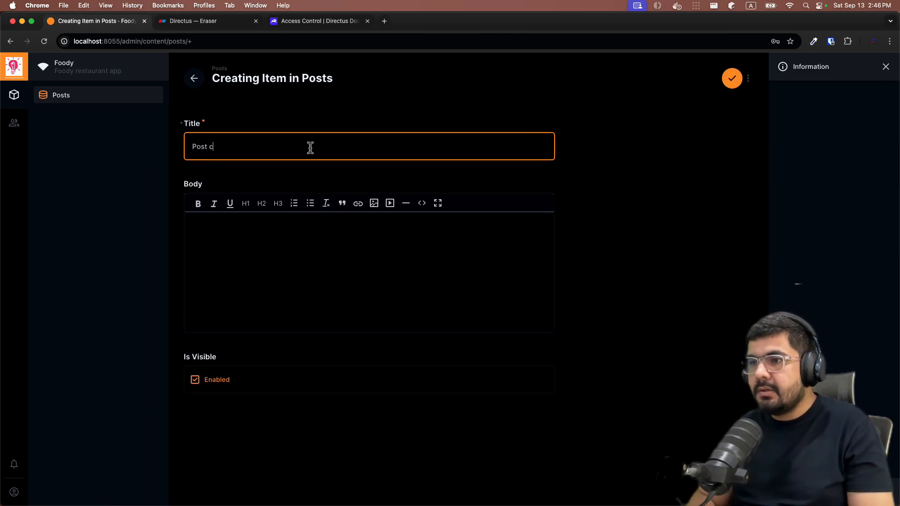
pyautogui.write('created by jhon')
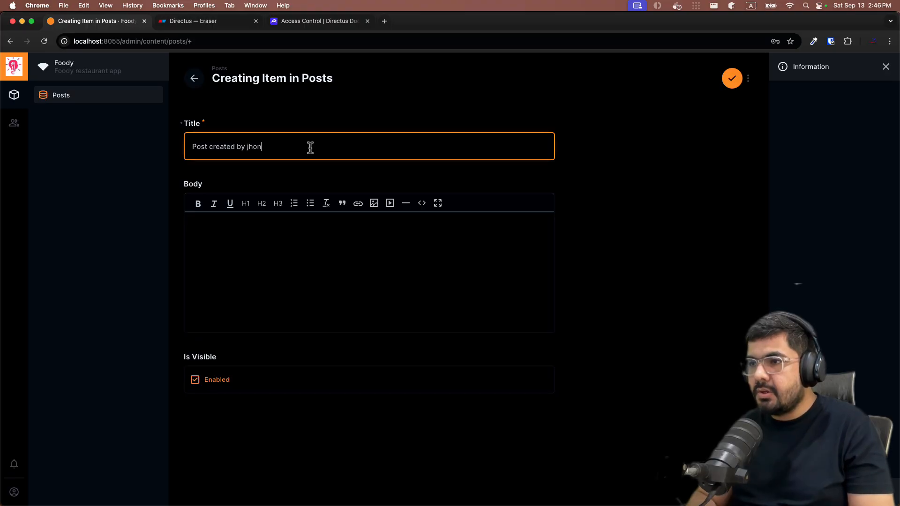
pyautogui.press('Tab')
pyautogui.press('Tab')
pyautogui.write('Thi')
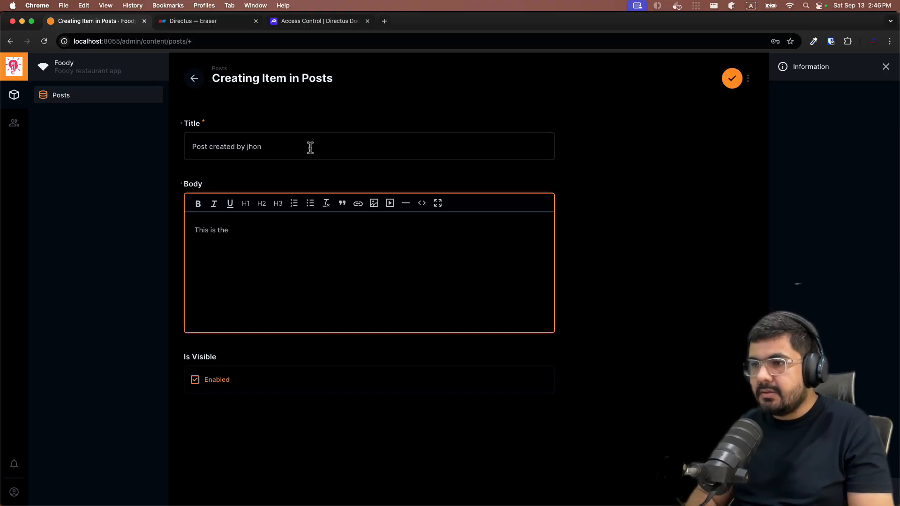
pyautogui.write('s is the description')
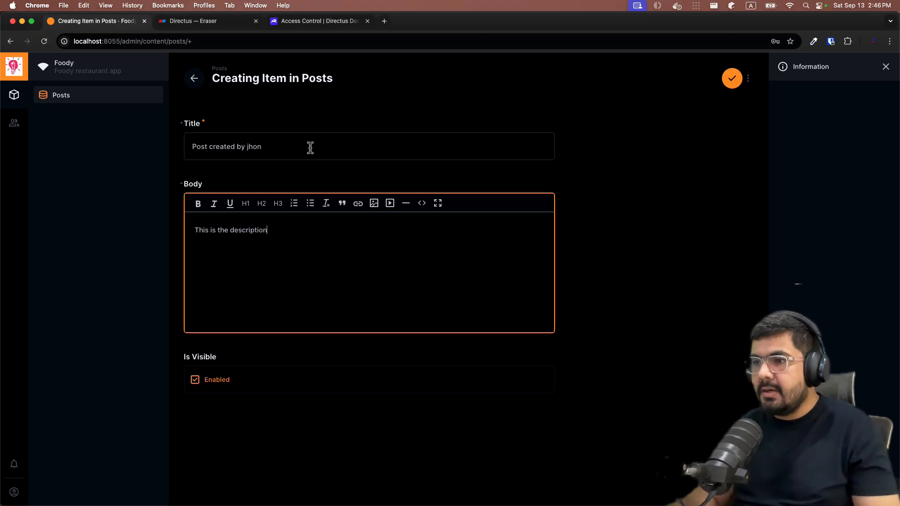
pyautogui.click(732, 78)
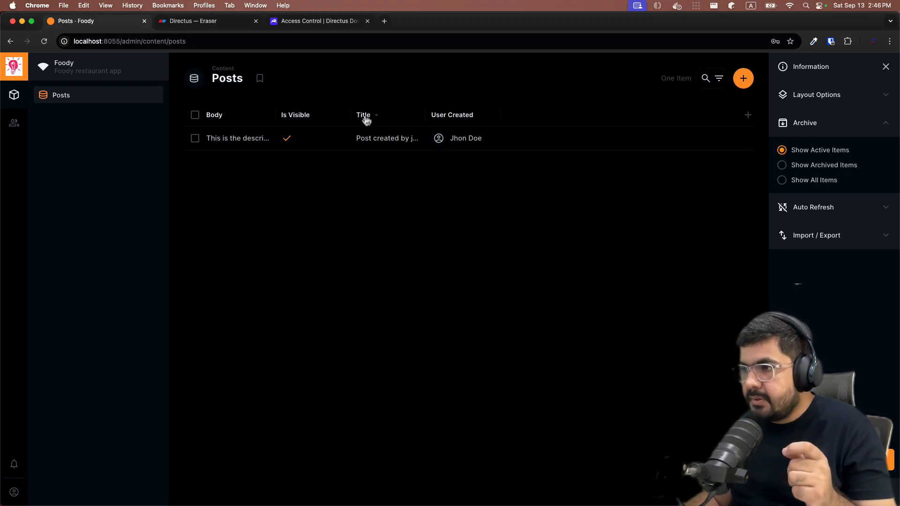
# Move the Title column to the front and widen the Body and Title columns
pyautogui.moveTo(367, 118); pyautogui.dragTo(223, 121)
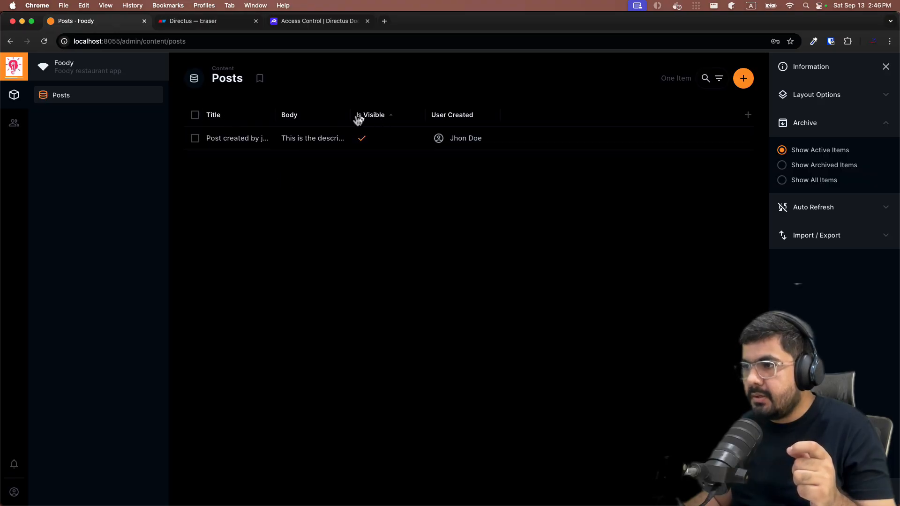
pyautogui.moveTo(348, 115); pyautogui.dragTo(388, 116)
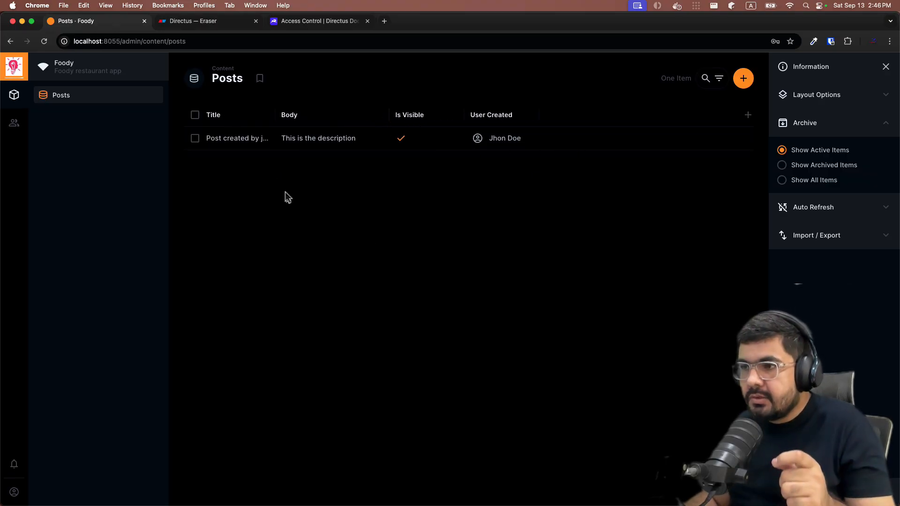
pyautogui.moveTo(276, 116); pyautogui.dragTo(310, 116)
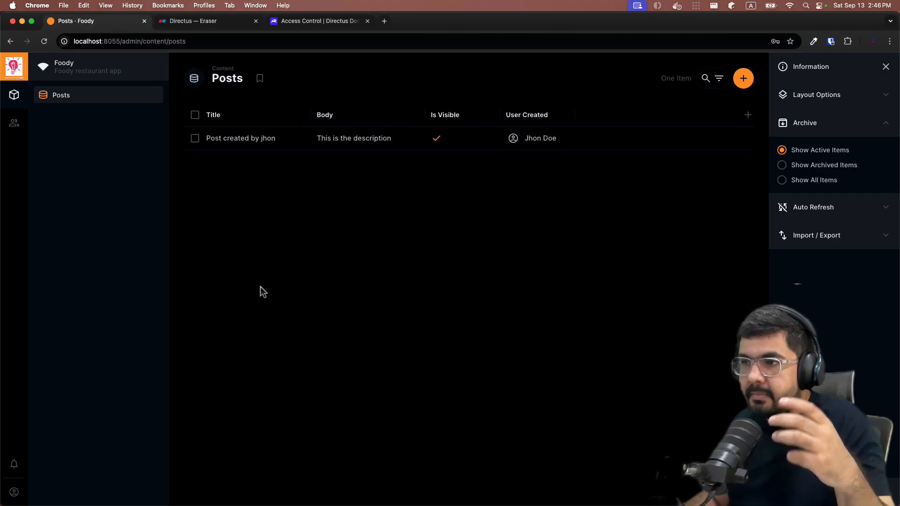
# Select the existing post, open batch editing, and close the drawer again
pyautogui.click(195, 139)
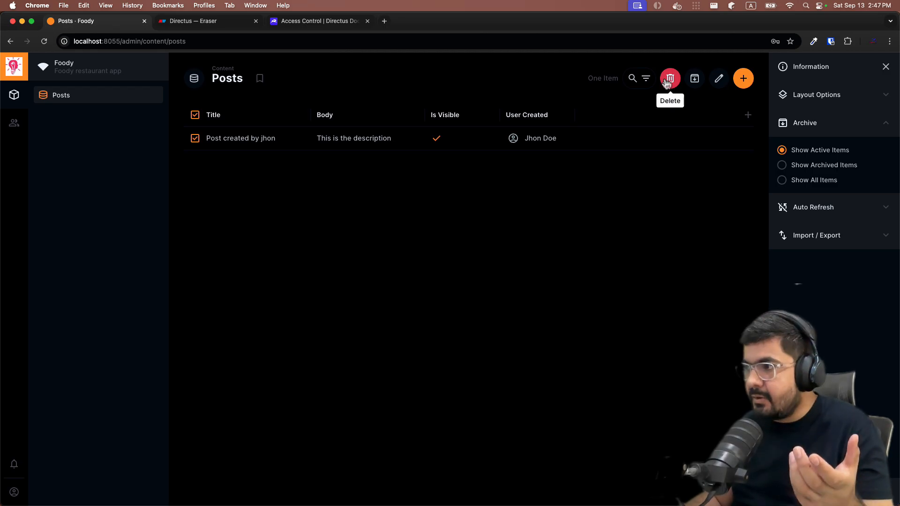
pyautogui.click(720, 80)
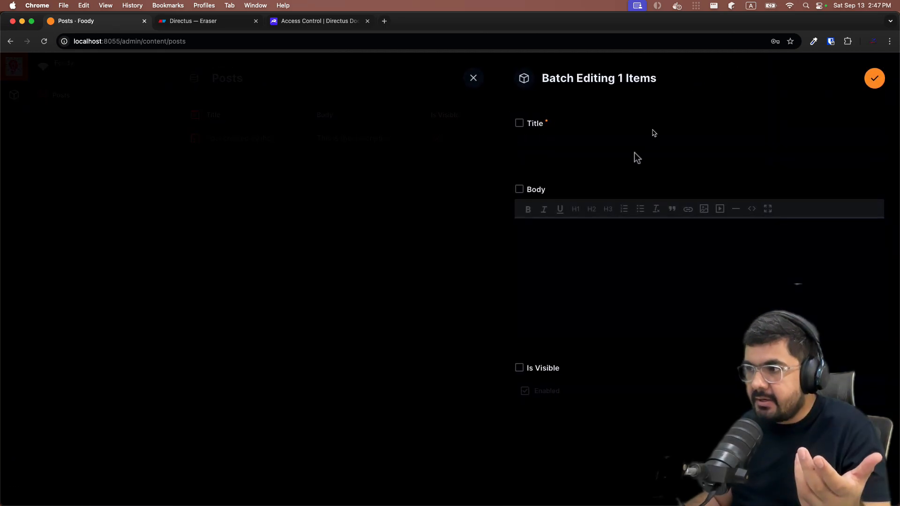
pyautogui.click(473, 79)
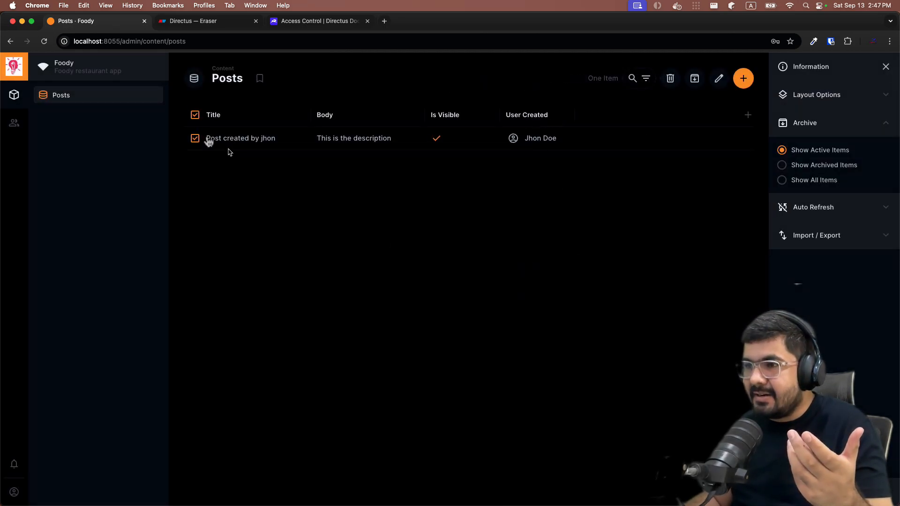
# Append 'updated' to the post's title and body and save it
pyautogui.click(259, 142)
pyautogui.click(310, 145)
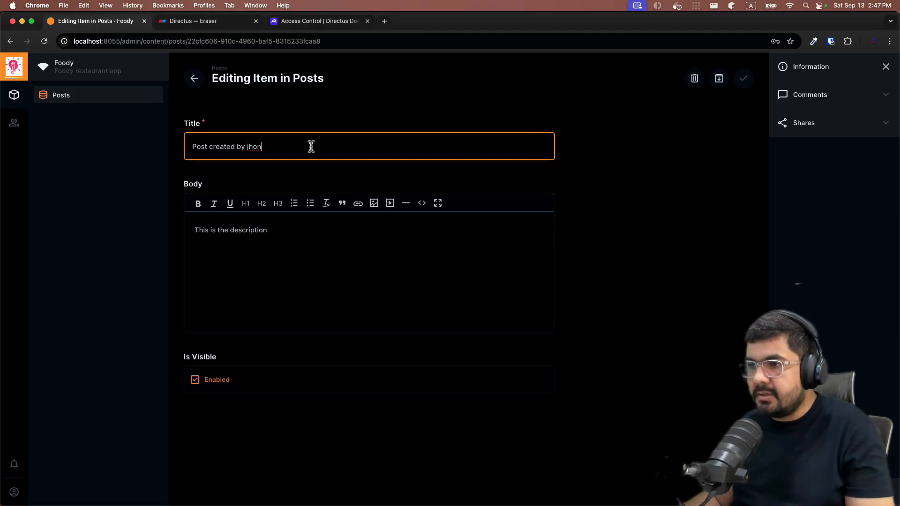
pyautogui.write('updated')
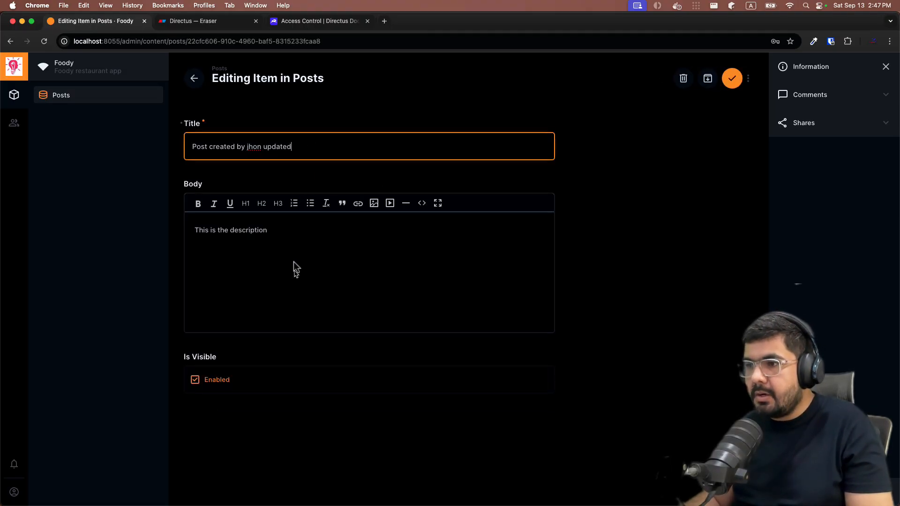
pyautogui.click(295, 233)
pyautogui.write('updated')
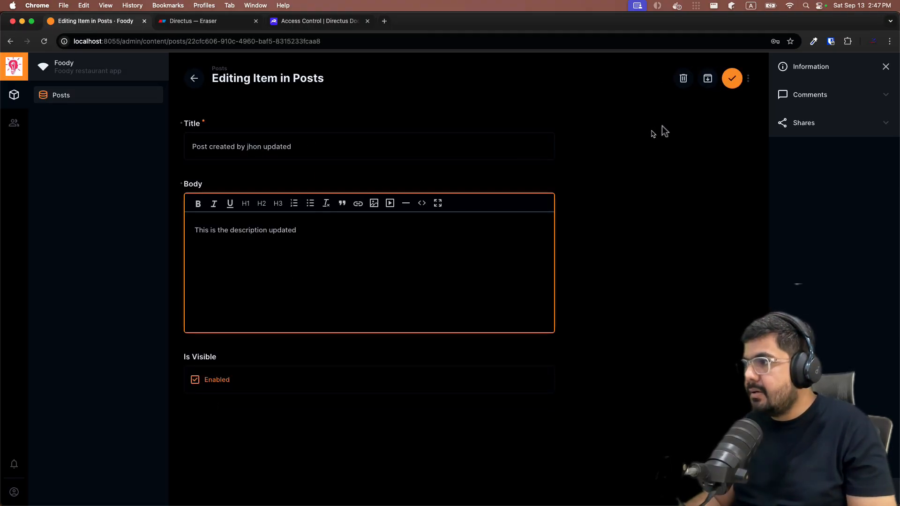
pyautogui.click(732, 78)
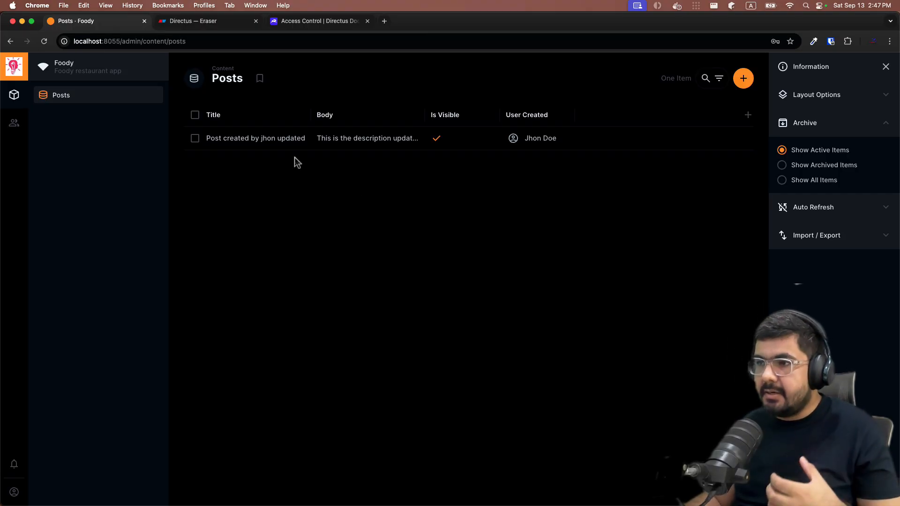
# Sign out and sign back in as the second user with the autofilled credentials
pyautogui.click(13, 463)
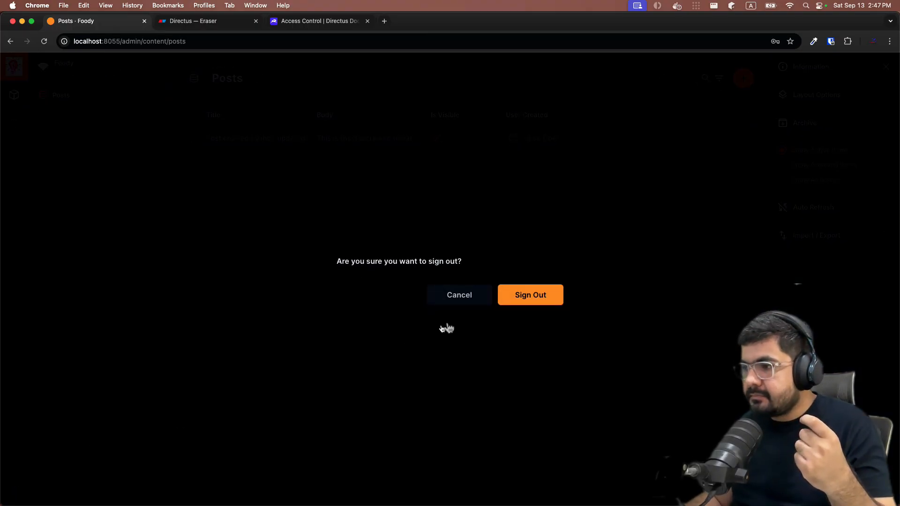
pyautogui.click(515, 301)
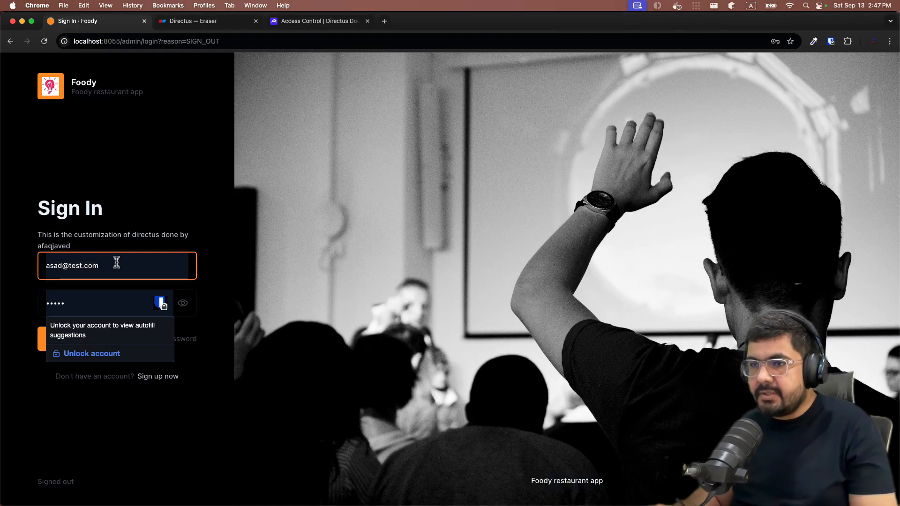
pyautogui.click(116, 262)
pyautogui.click(157, 193)
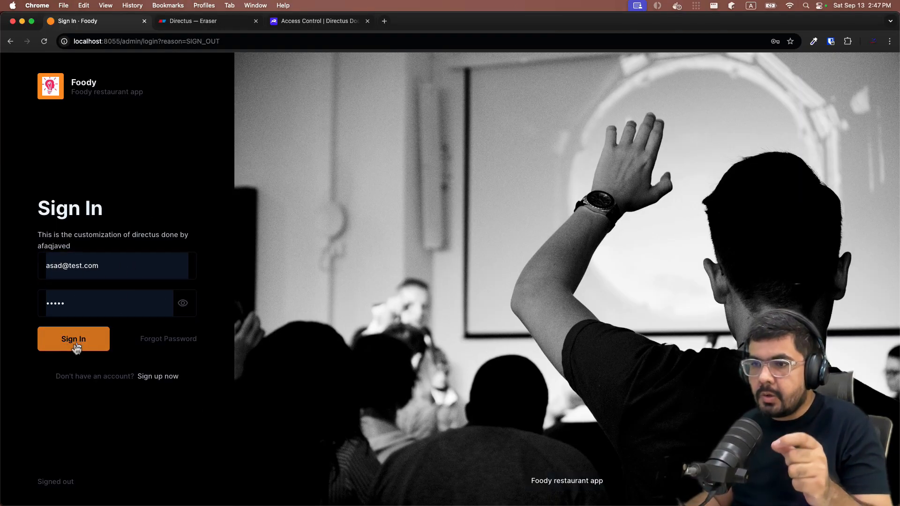
pyautogui.click(57, 344)
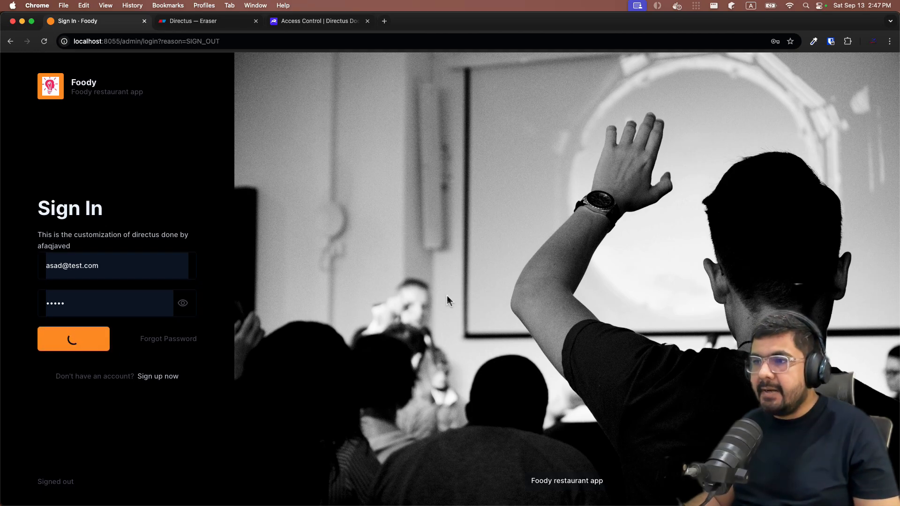
# Widen the Body, Is Visible and Title columns to show full post text
pyautogui.click(458, 184)
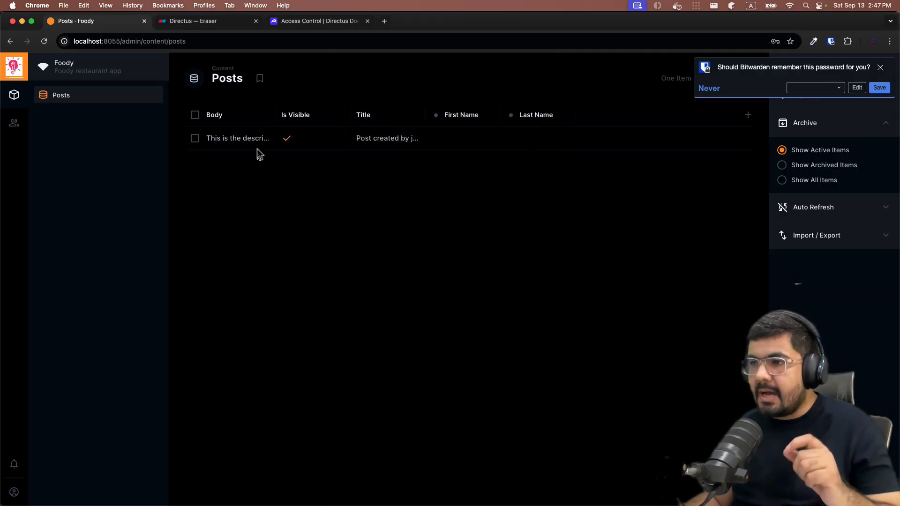
pyautogui.moveTo(275, 113); pyautogui.dragTo(332, 112)
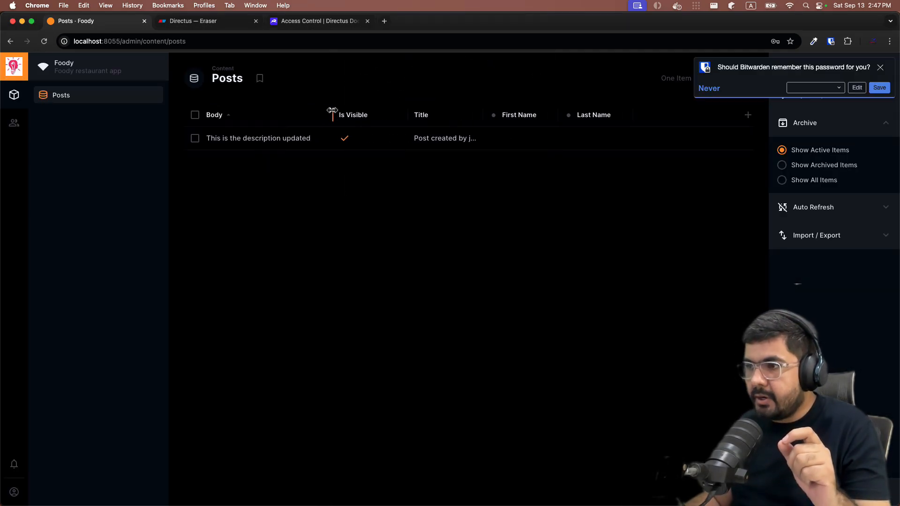
pyautogui.moveTo(405, 117); pyautogui.dragTo(442, 119)
pyautogui.moveTo(518, 115); pyautogui.dragTo(564, 114)
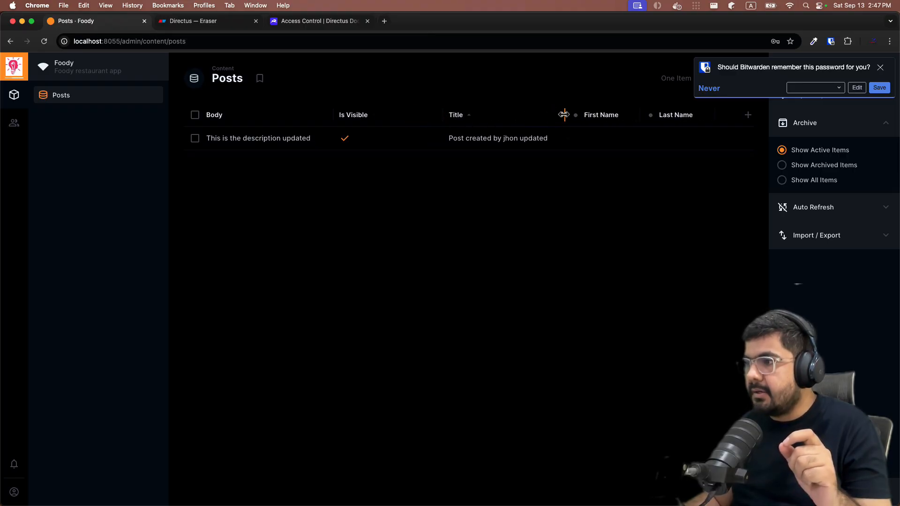
# Open the other user's post and check that its Title and Is Visible fields are locked
pyautogui.click(879, 68)
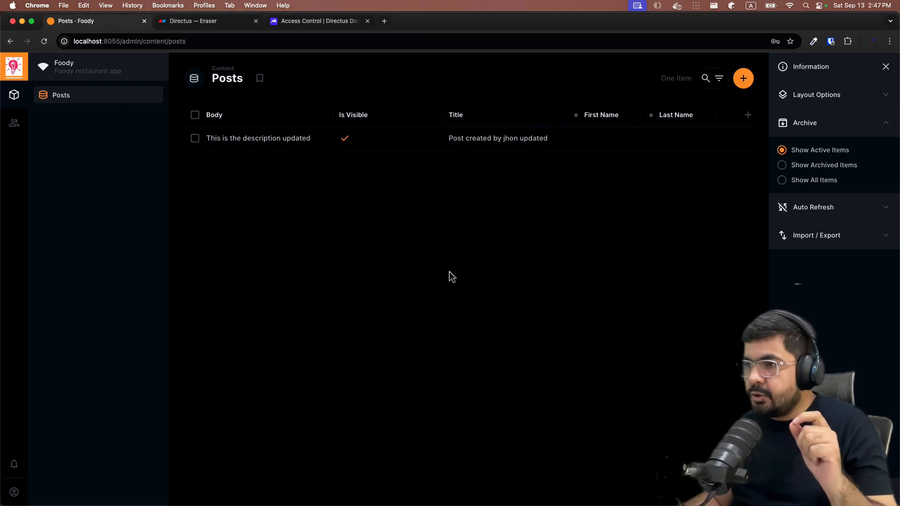
pyautogui.click(220, 144)
pyautogui.moveTo(296, 153); pyautogui.dragTo(244, 370)
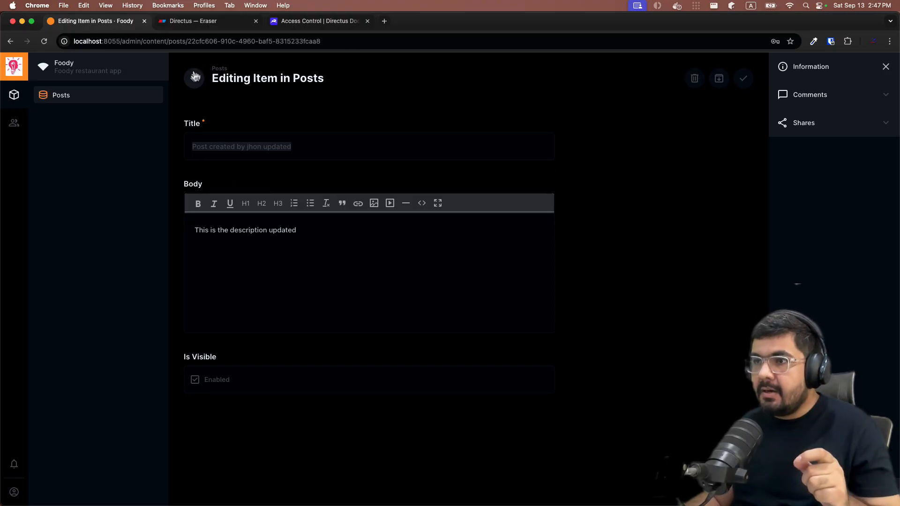
pyautogui.click(194, 79)
pyautogui.click(194, 138)
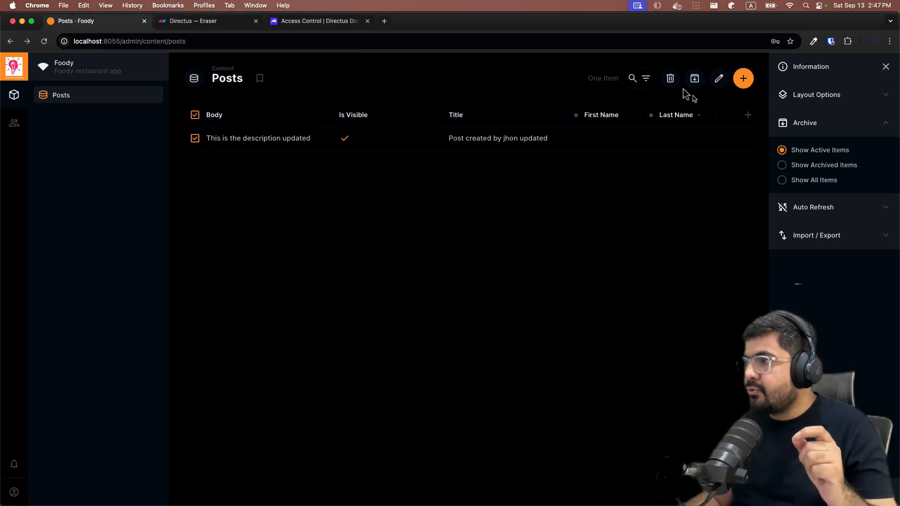
pyautogui.click(670, 80)
pyautogui.click(524, 303)
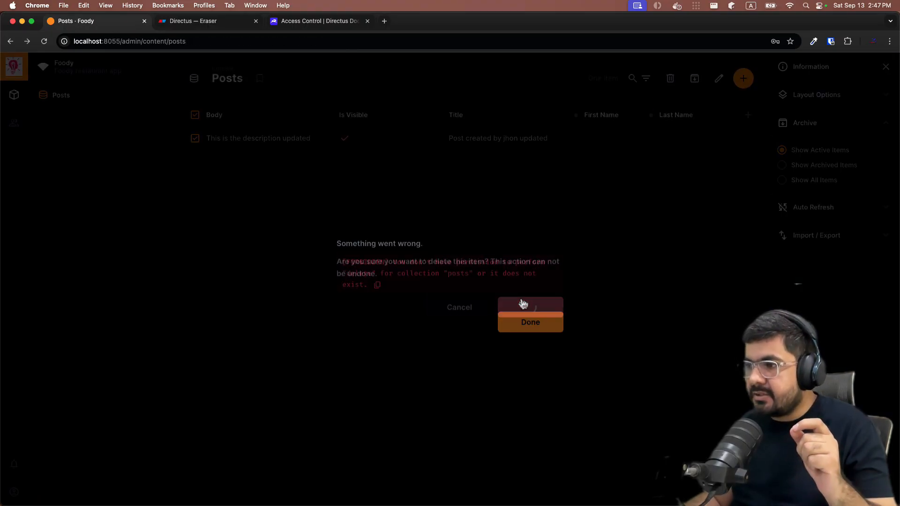
pyautogui.moveTo(380, 283); pyautogui.dragTo(341, 265)
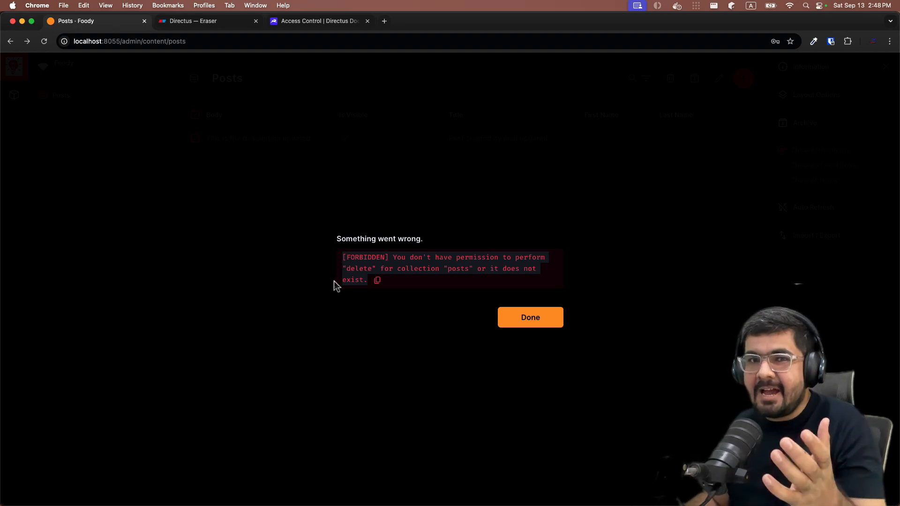
pyautogui.click(519, 328)
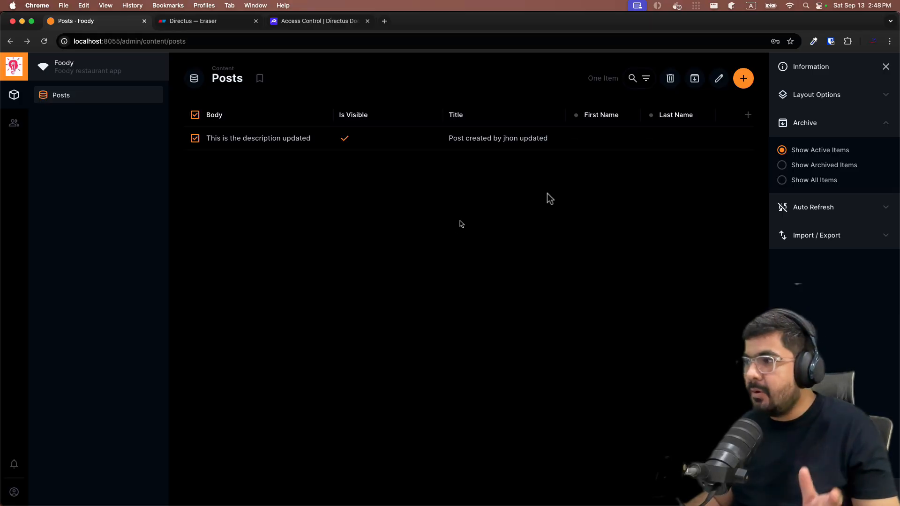
# Create and save a post titled 'Post for asad' with body 'this is test'
pyautogui.click(745, 74)
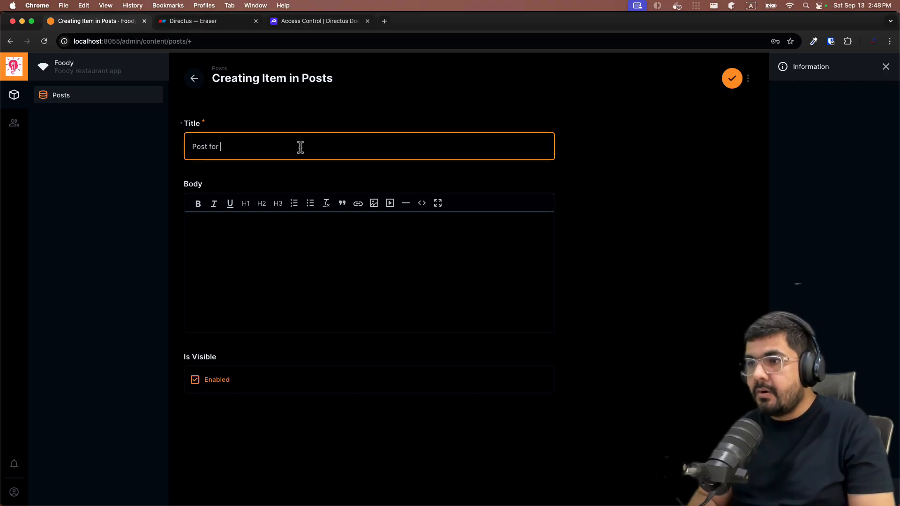
pyautogui.write('Post for asad')
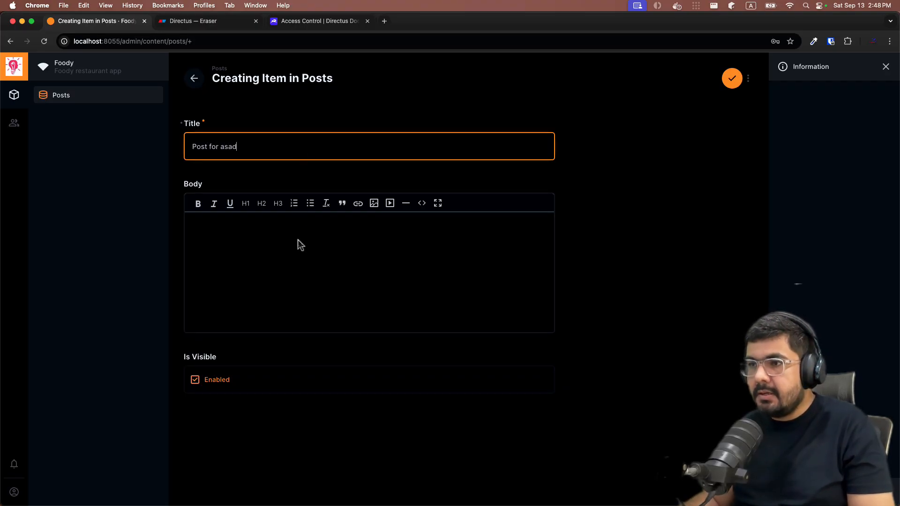
pyautogui.click(297, 240)
pyautogui.write('this is th')
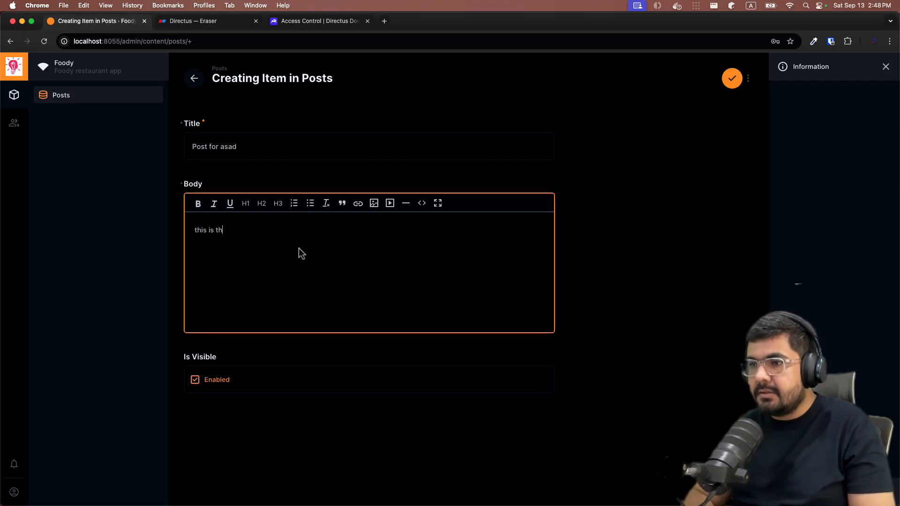
pyautogui.press('BackSpace')
pyautogui.write('est')
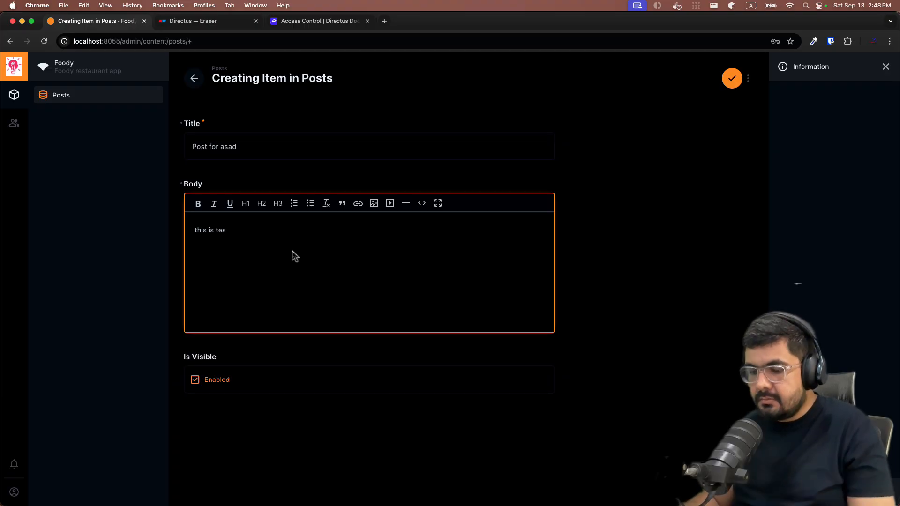
pyautogui.click(731, 78)
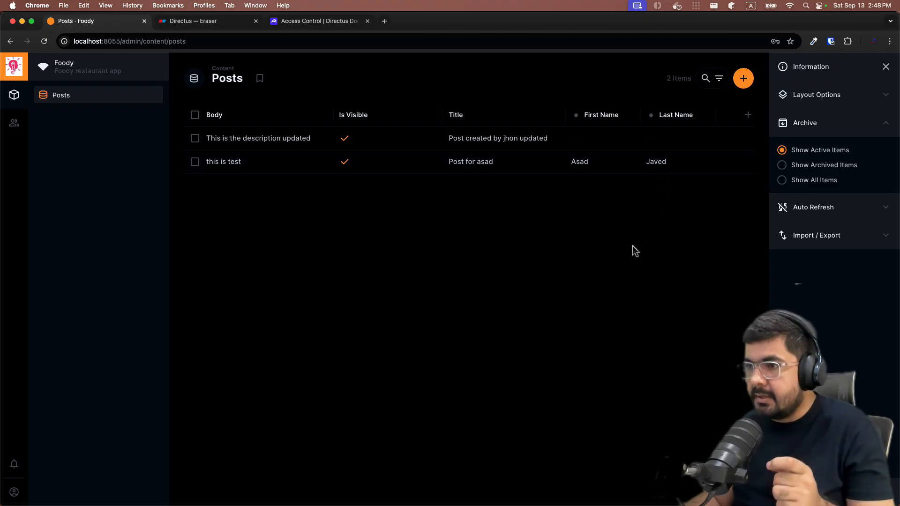
pyautogui.click(195, 163)
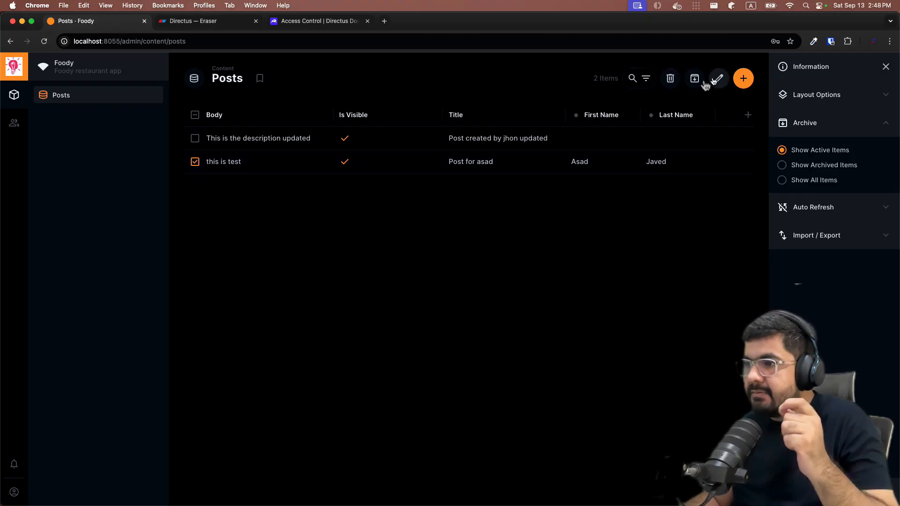
# Append 'updated' to the post's title and body and save it
pyautogui.click(195, 162)
pyautogui.click(218, 164)
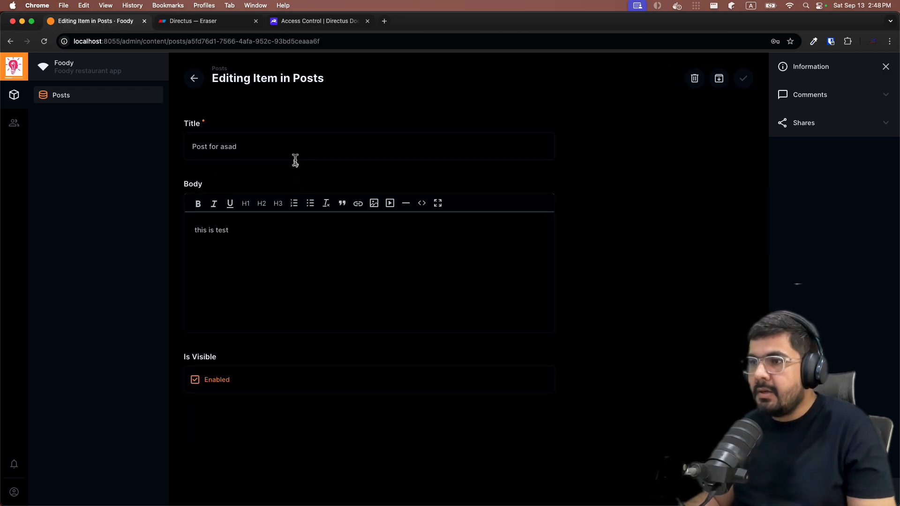
pyautogui.click(291, 149)
pyautogui.write('updated')
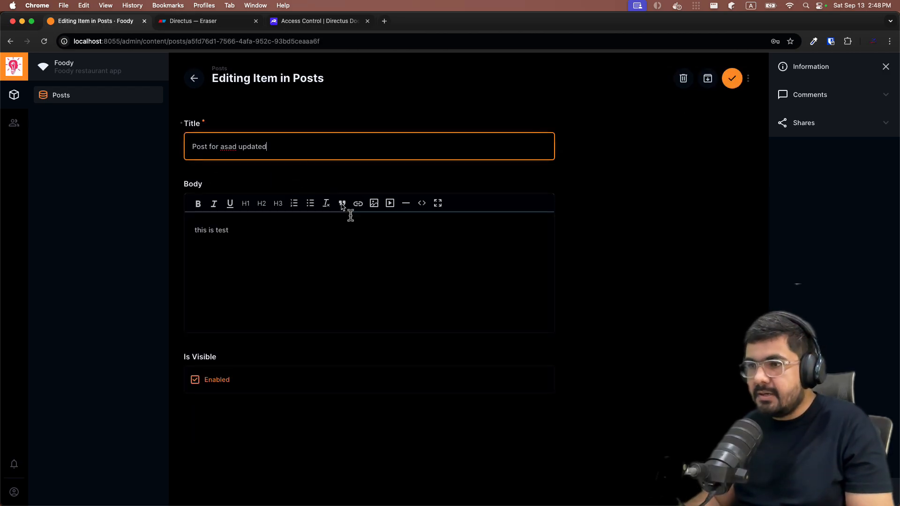
pyautogui.click(351, 230)
pyautogui.write('upda')
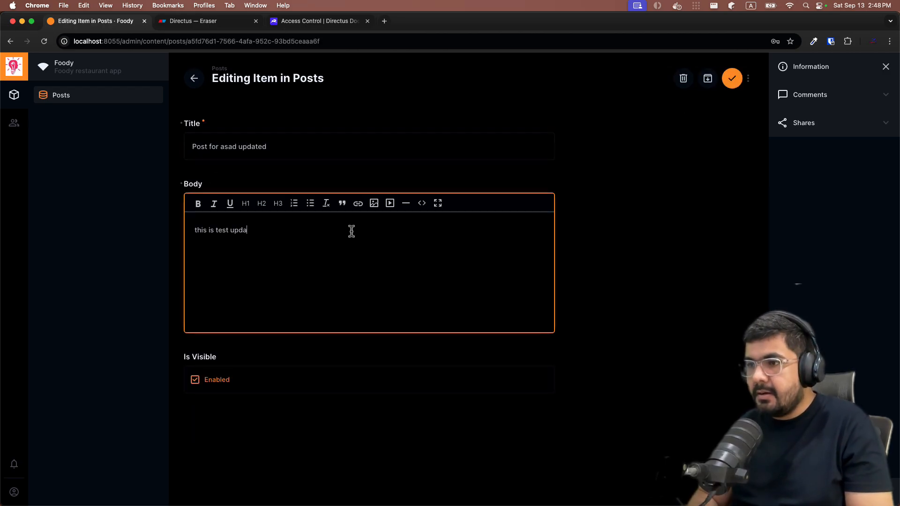
pyautogui.write('te')
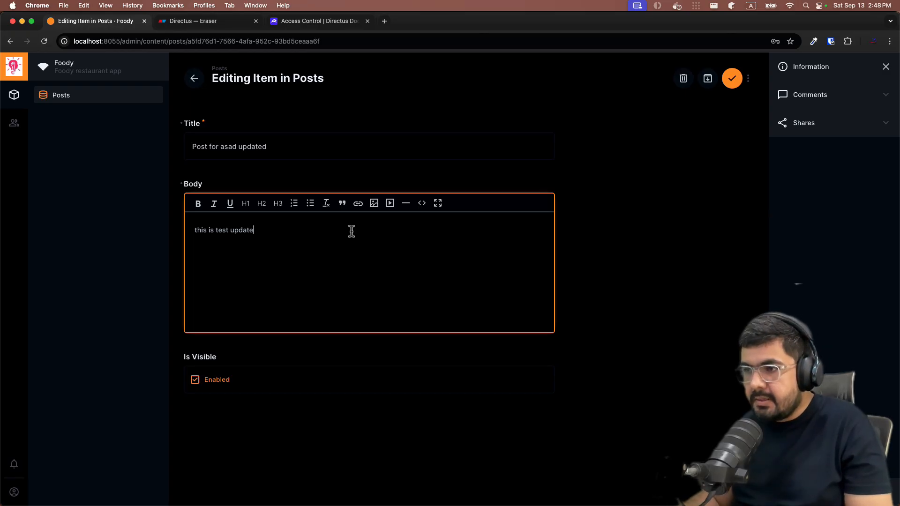
pyautogui.write('d')
pyautogui.click(731, 78)
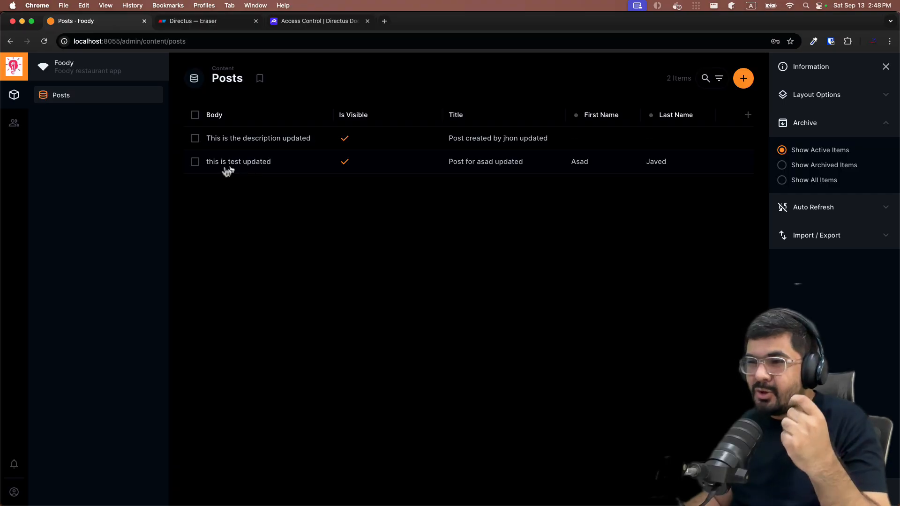
# Delete the updated 'this is test updated' post from Posts
pyautogui.click(195, 162)
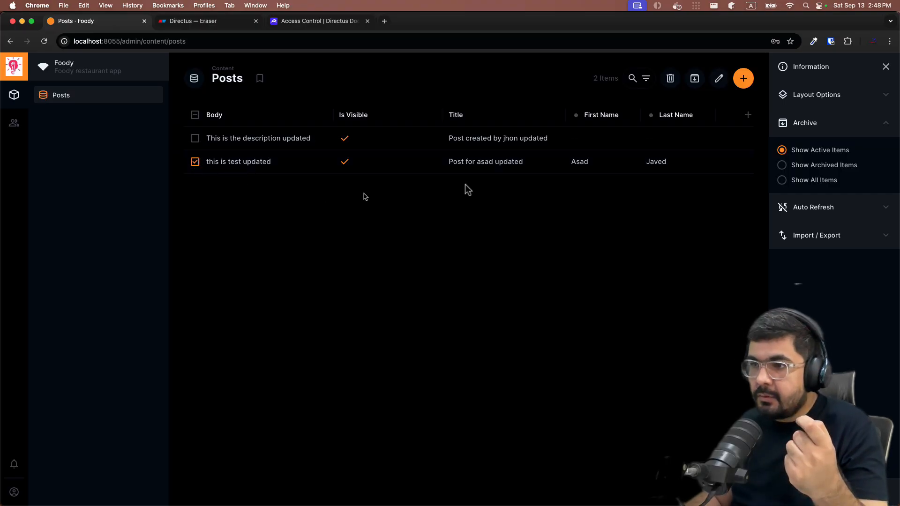
pyautogui.click(670, 79)
pyautogui.click(528, 298)
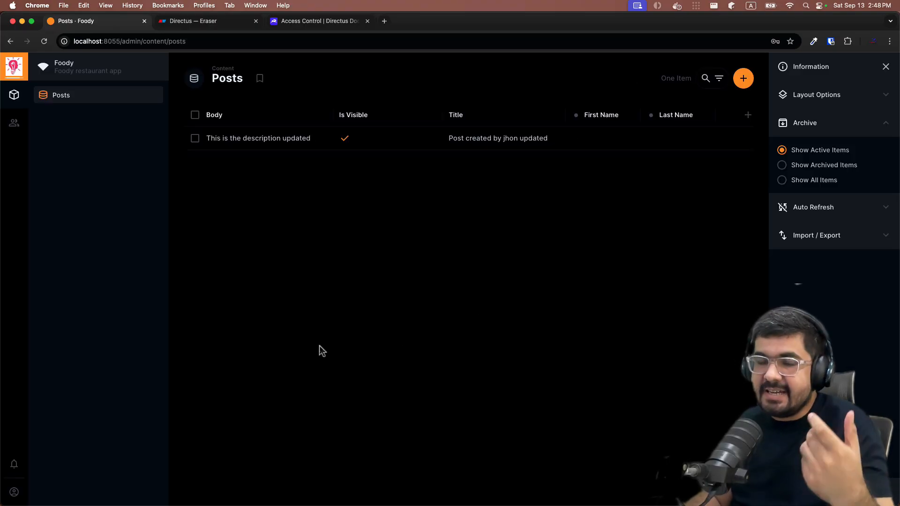
# Create and save a post titled 'Post for asad', reusing the title as its body
pyautogui.click(743, 78)
pyautogui.write('Post')
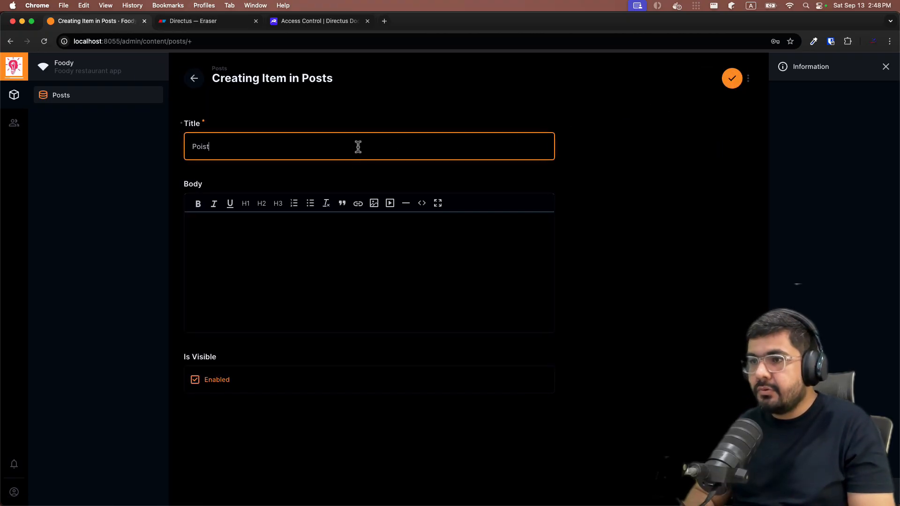
pyautogui.press('BackSpace')
pyautogui.press('BackSpace')
pyautogui.write('st for')
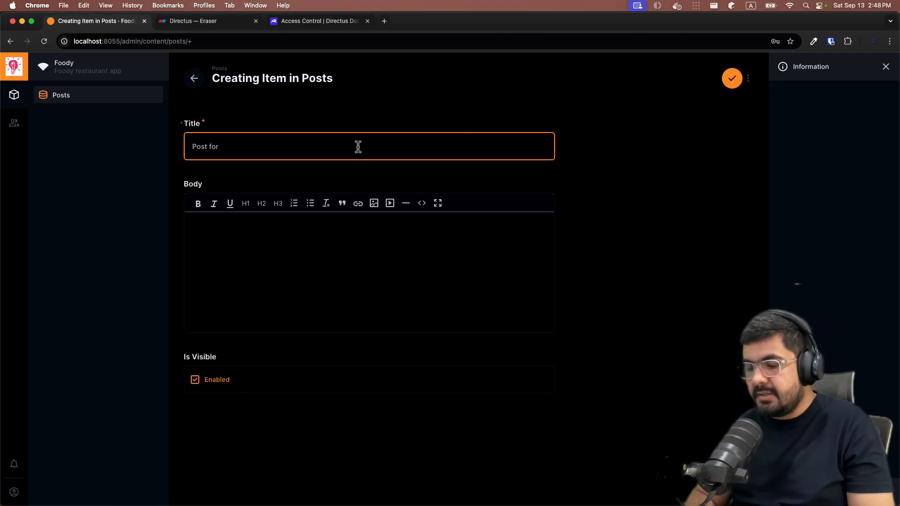
pyautogui.write(' asad')
pyautogui.press('super+a')
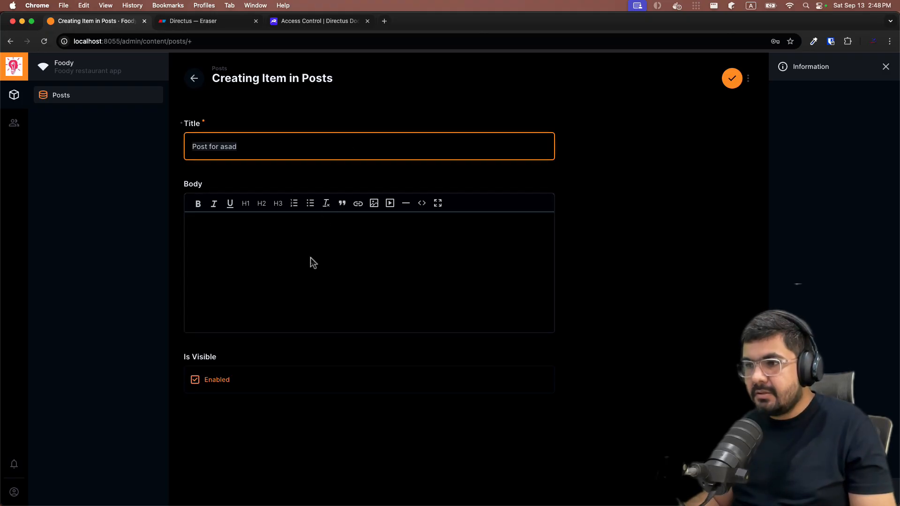
pyautogui.press('super+c')
pyautogui.click(310, 257)
pyautogui.press('super+v')
pyautogui.click(731, 79)
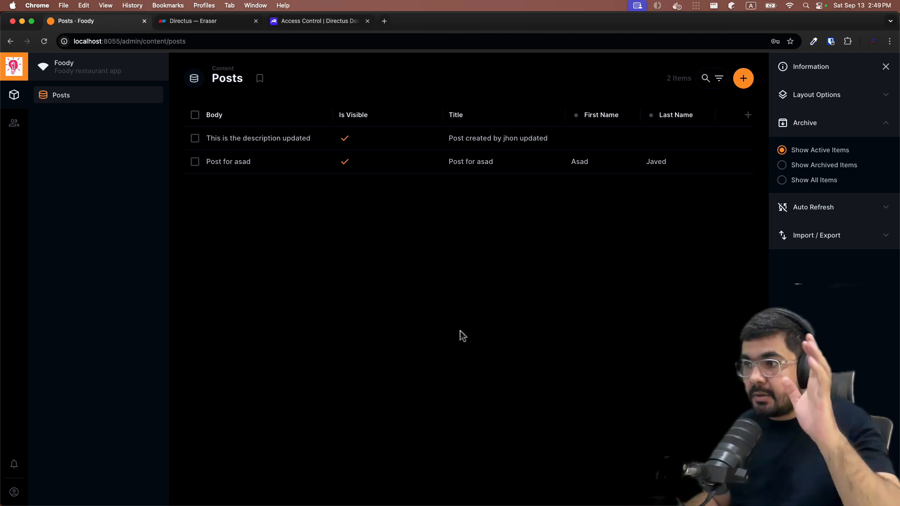
# Sign out, then sign in as the other test user with their email and password
pyautogui.click(15, 484)
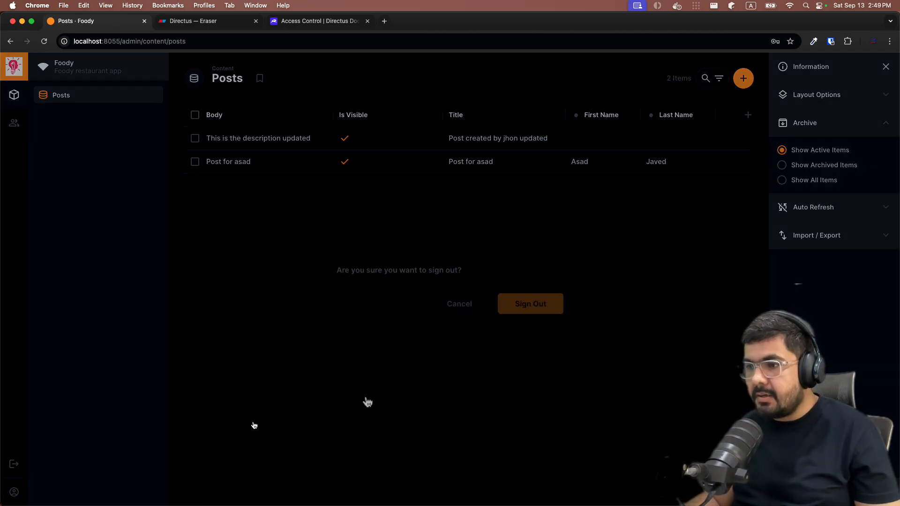
pyautogui.click(510, 300)
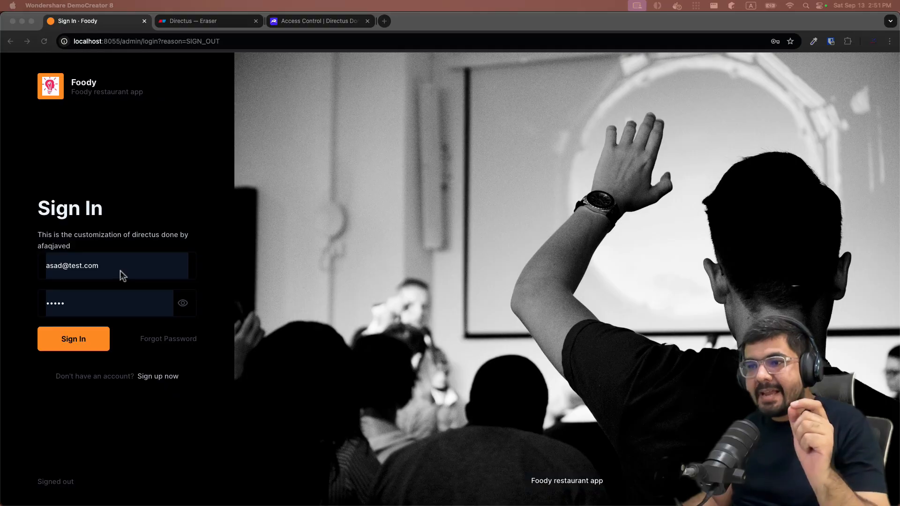
pyautogui.click(123, 266)
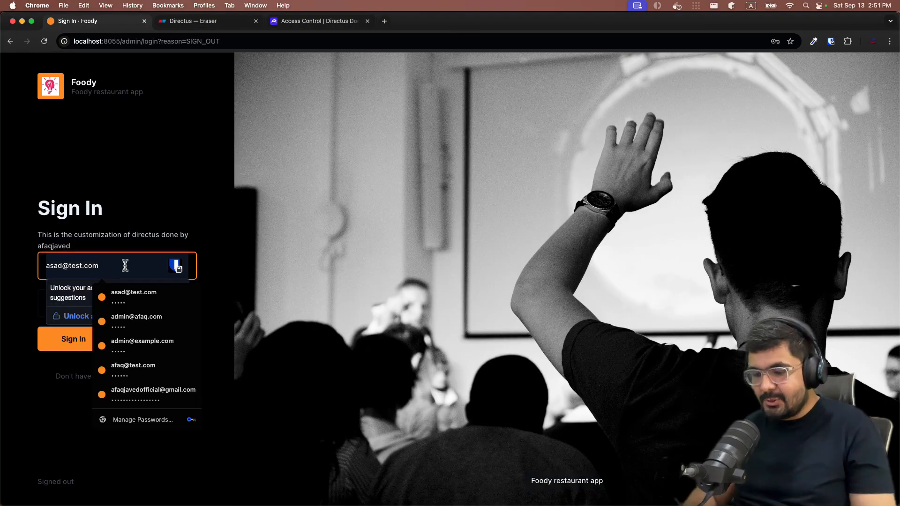
pyautogui.press('super+a')
pyautogui.write('jhone')
pyautogui.press('BackSpace')
pyautogui.write('@')
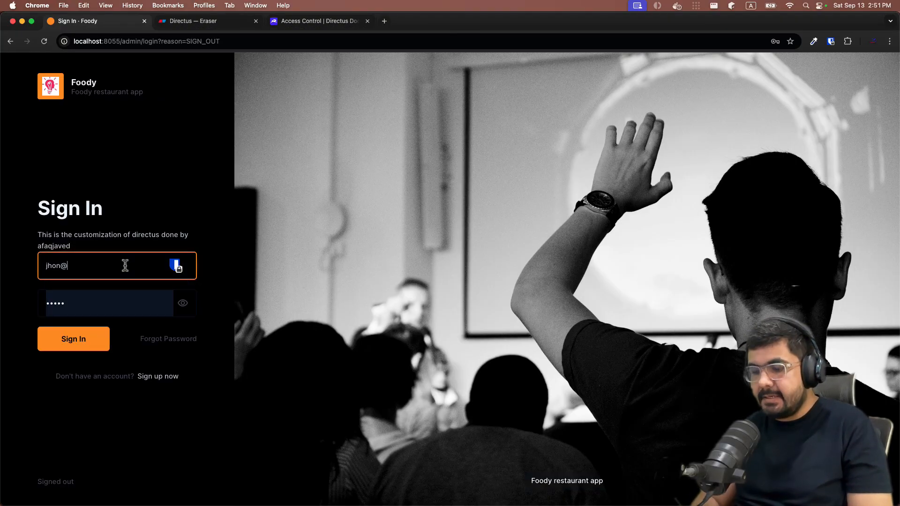
pyautogui.write('test.com')
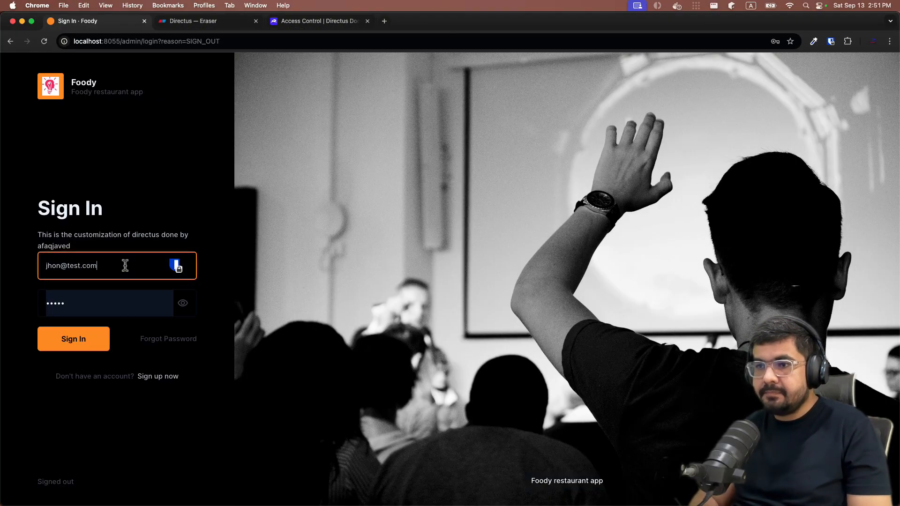
pyautogui.press('Tab')
pyautogui.press('Escape')
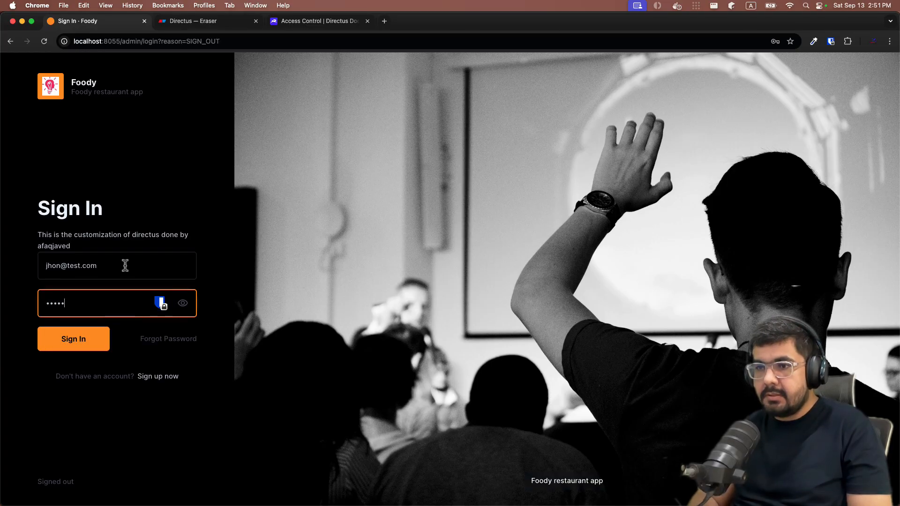
pyautogui.press('Return')
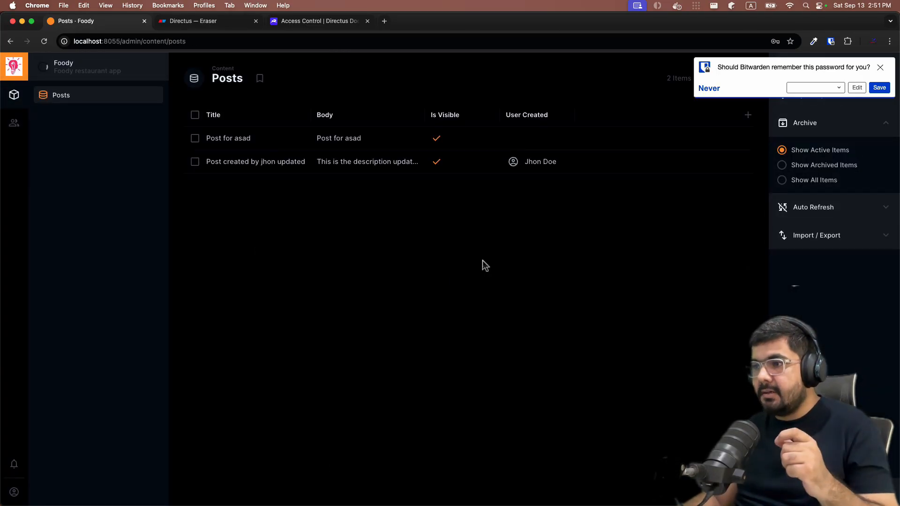
# Try deleting 'Post for asad', dismiss the FORBIDDEN error, then open the post read-only
pyautogui.click(451, 182)
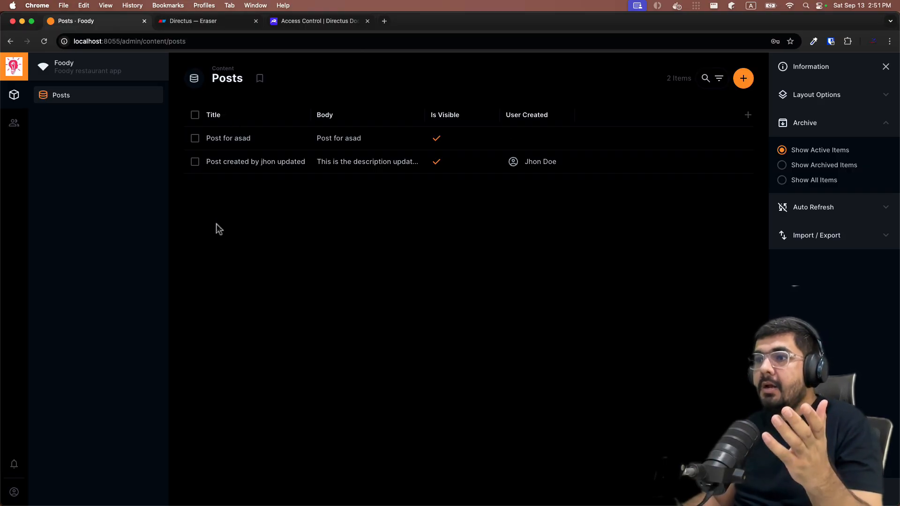
pyautogui.click(196, 139)
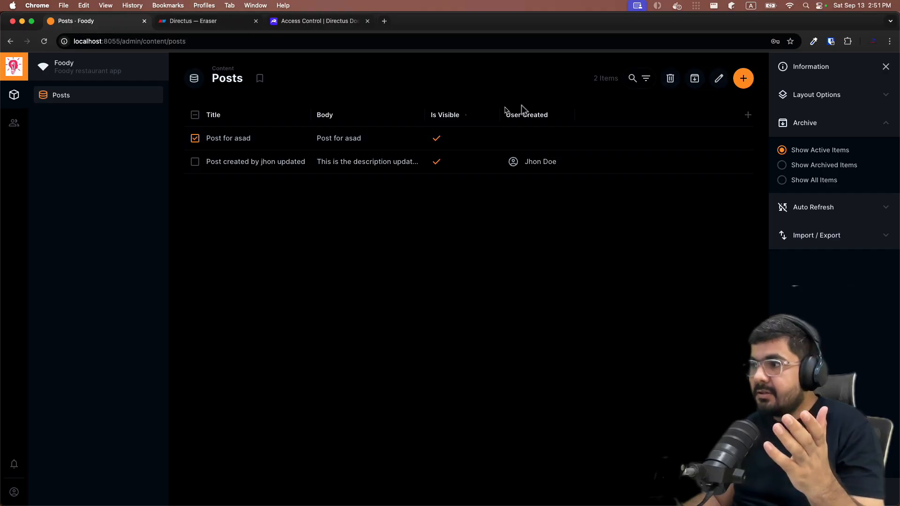
pyautogui.click(668, 90)
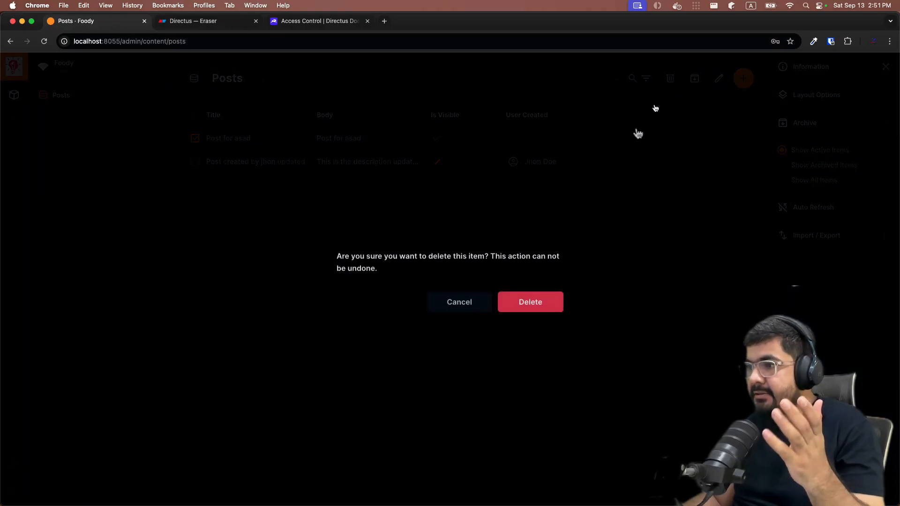
pyautogui.click(541, 302)
pyautogui.moveTo(369, 272); pyautogui.dragTo(338, 258)
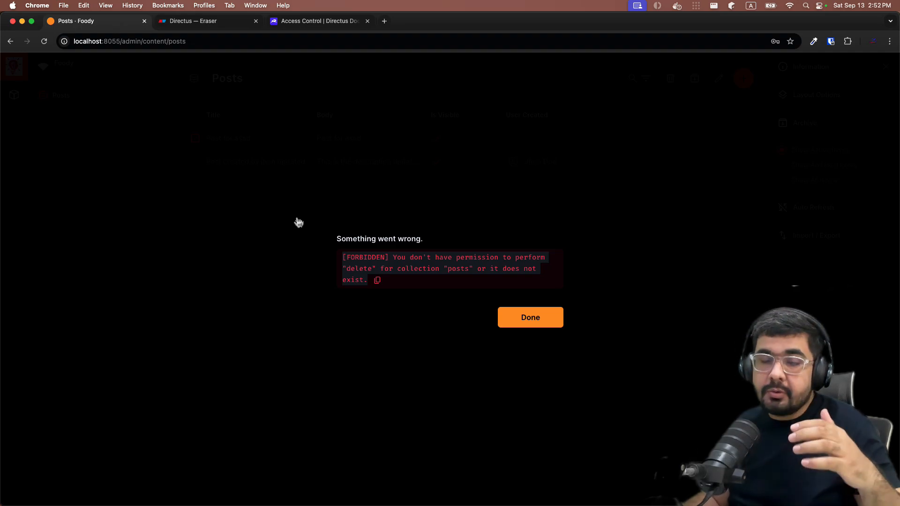
pyautogui.click(533, 319)
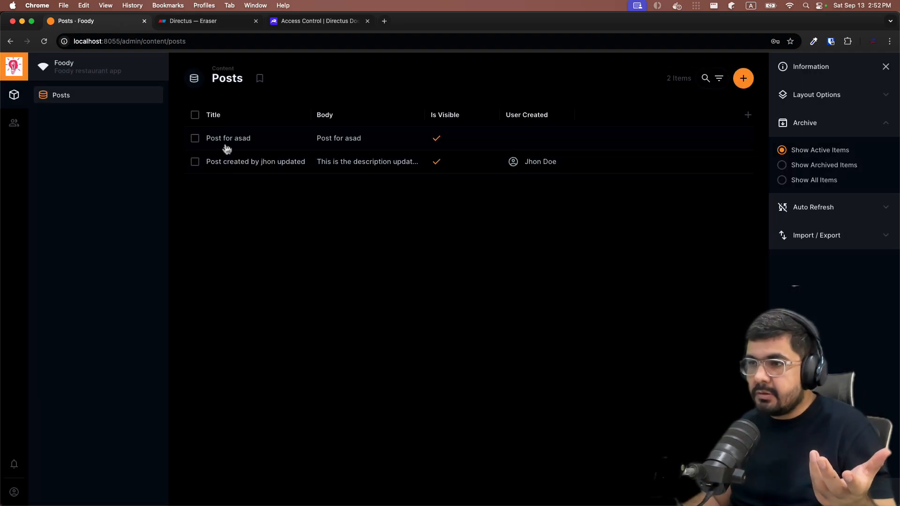
pyautogui.click(226, 140)
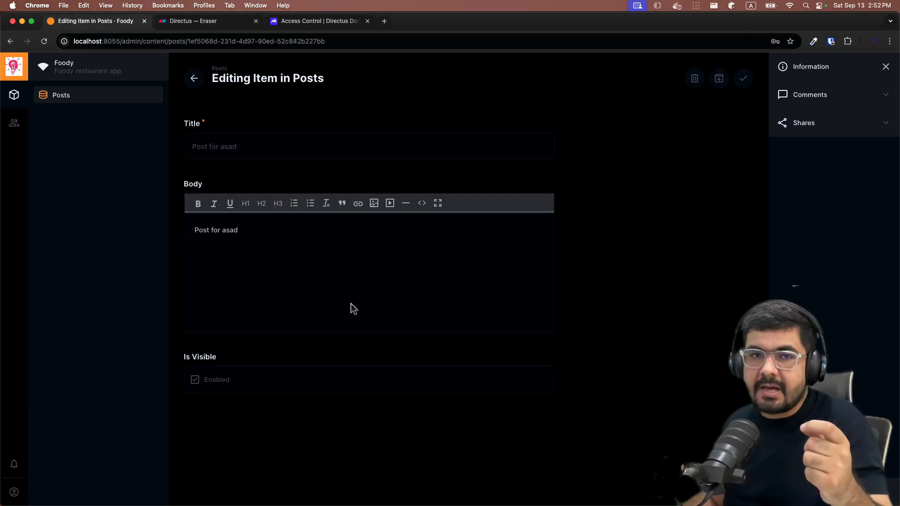
# Go back from the locked 'Post for asad' item to the Posts list
pyautogui.click(197, 81)
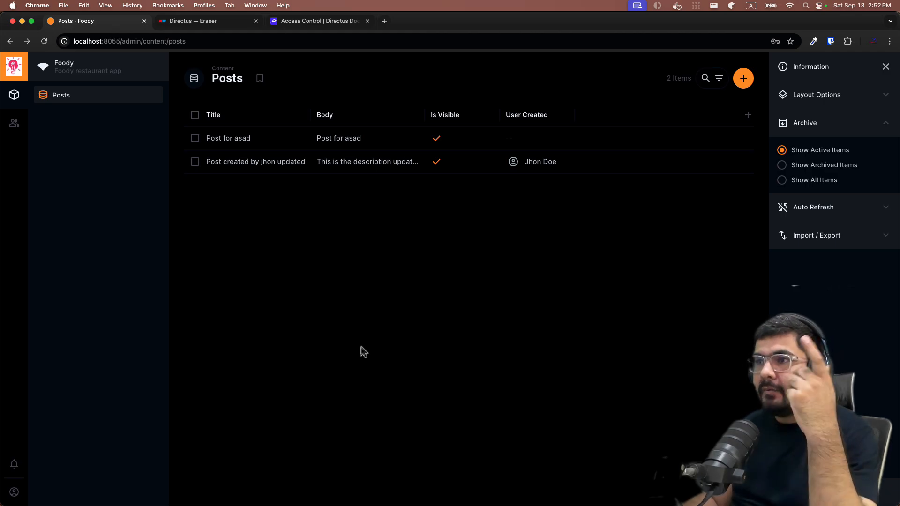
# Show the Access Control docs at the Custom Permissions section on item permissions
pyautogui.click(311, 21)
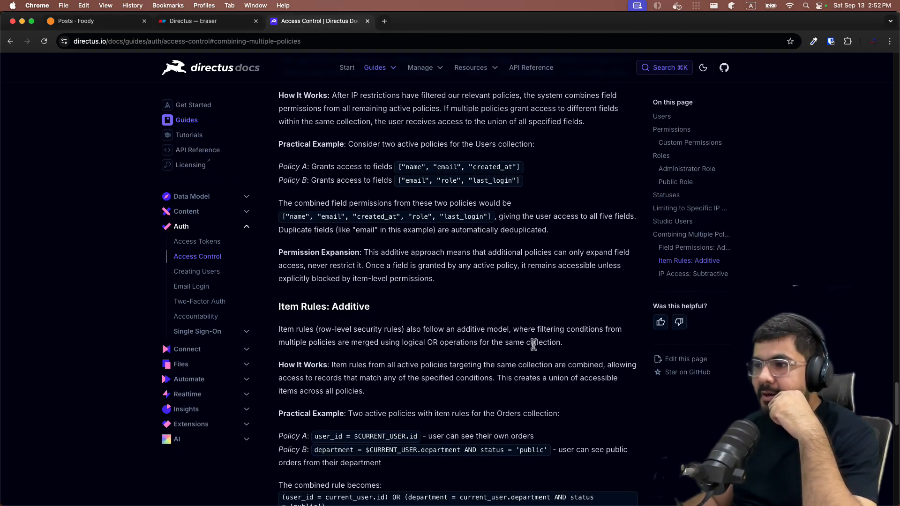
pyautogui.scroll(20, 532, 343)
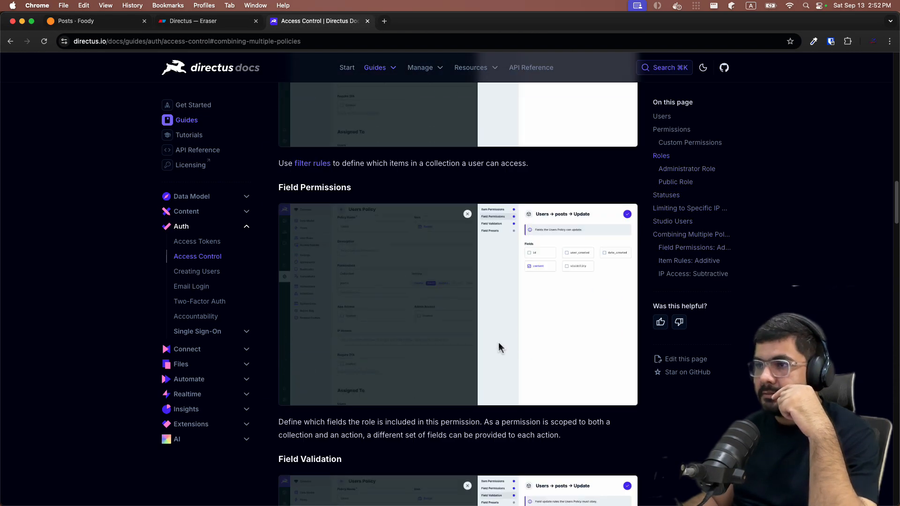
pyautogui.scroll(15, 499, 342)
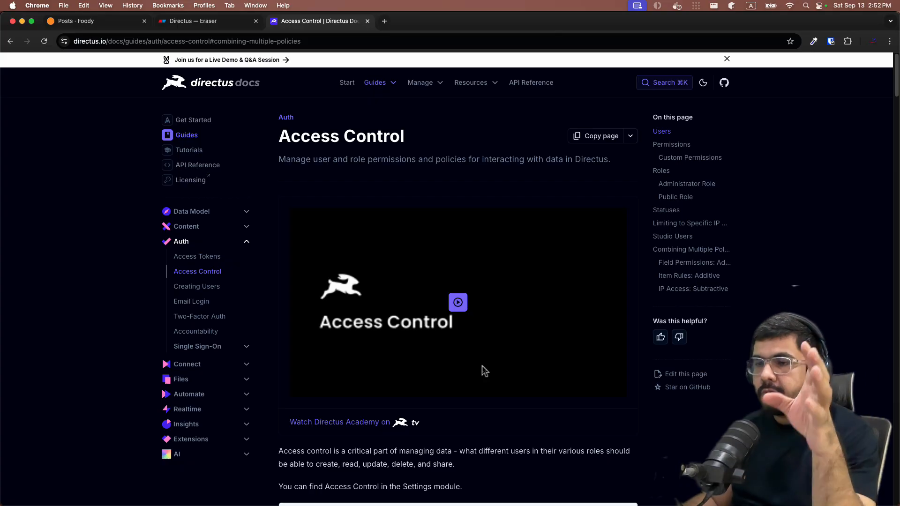
pyautogui.scroll(-8, 486, 333)
pyautogui.scroll(-7, 482, 334)
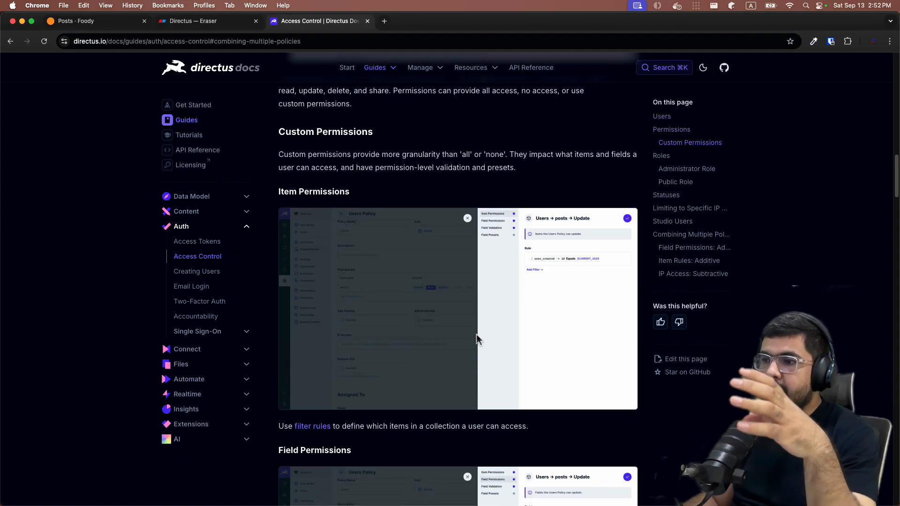